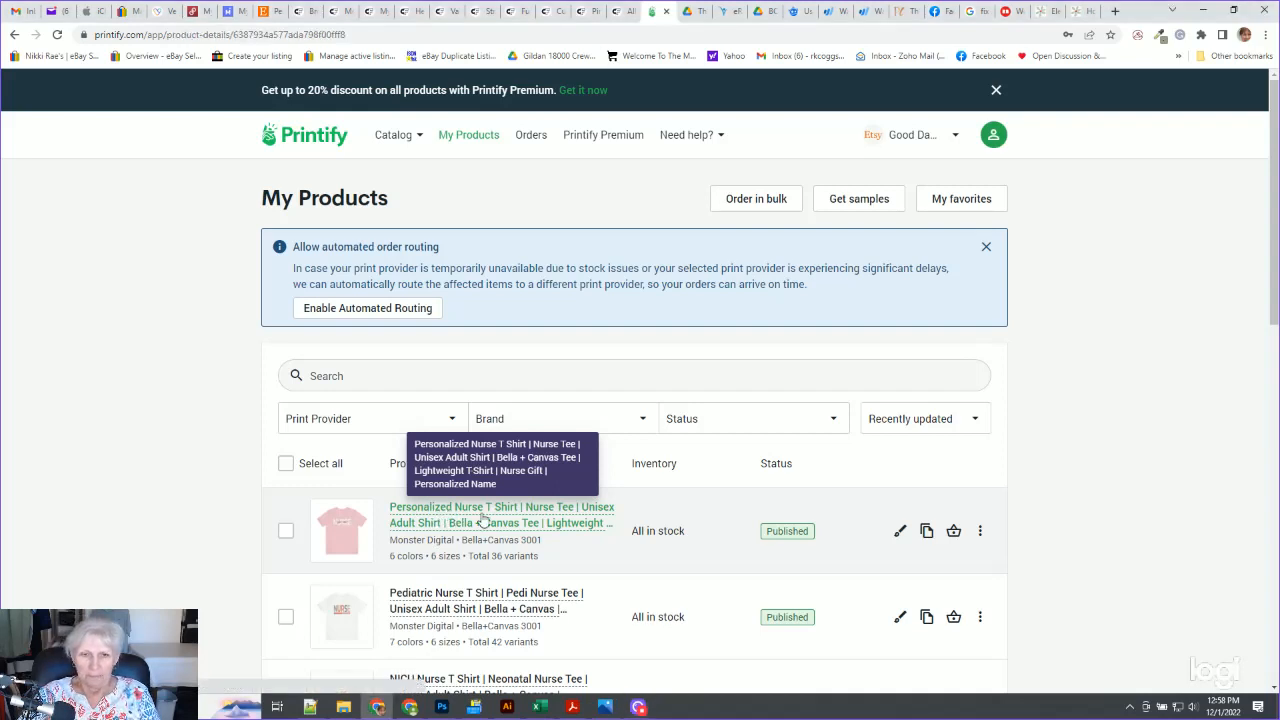
Open the Personalized Nurse T Shirt product and preview its front mockup enlarged, then close the preview
left_click(486, 520)
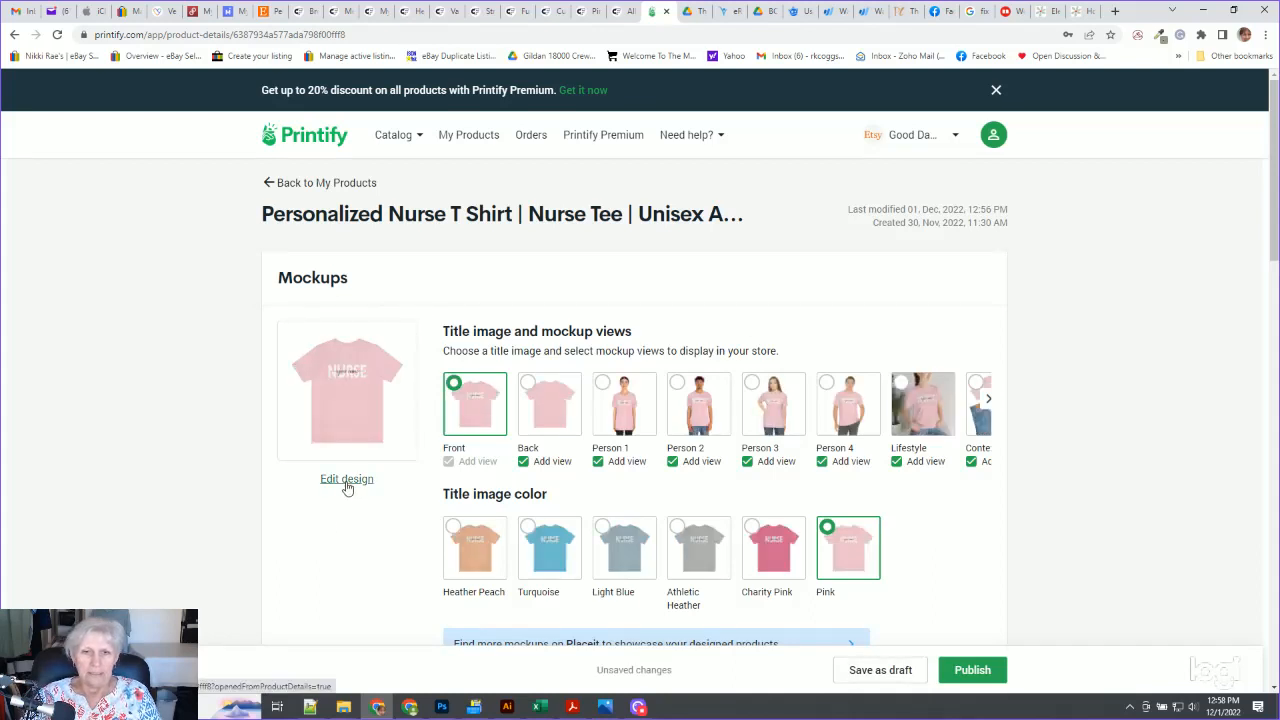
left_click(362, 394)
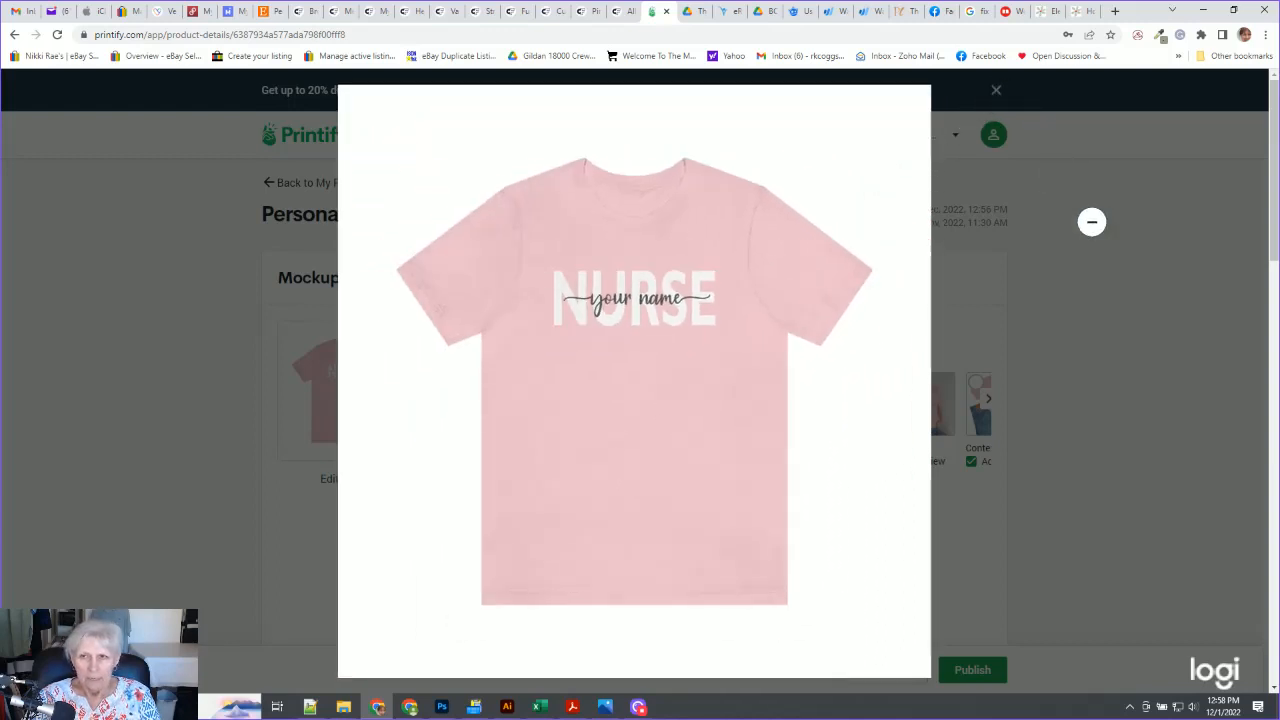
left_click(1090, 222)
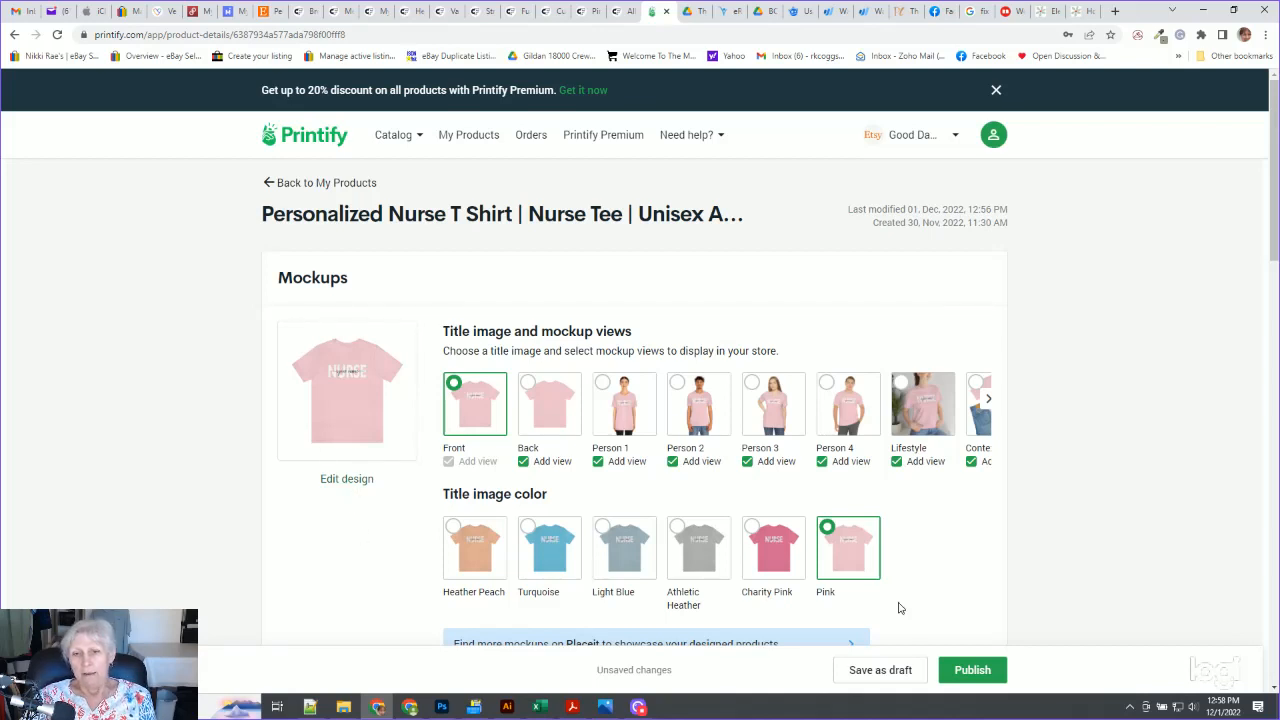
Review the product's description, variants and store details, then publish the product to the Etsy store
scroll(1122, 395, "down", 4)
scroll(1120, 384, "down", 1)
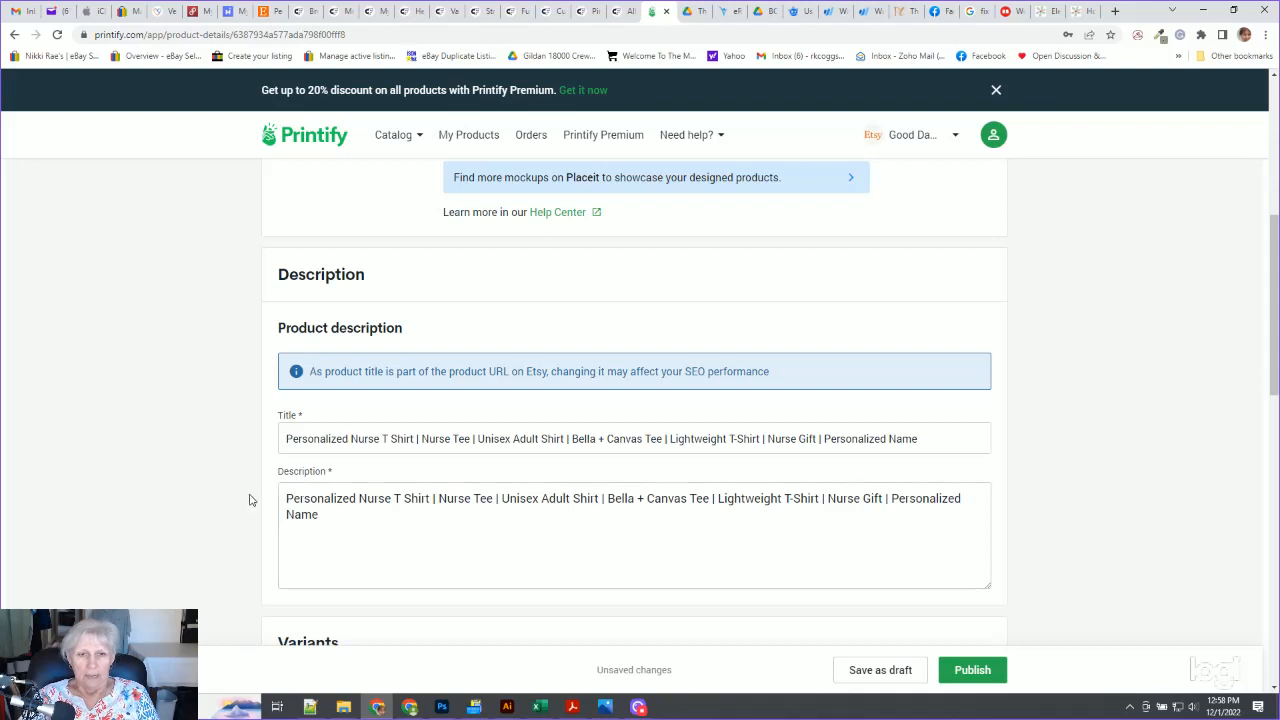
scroll(251, 500, "down", 2)
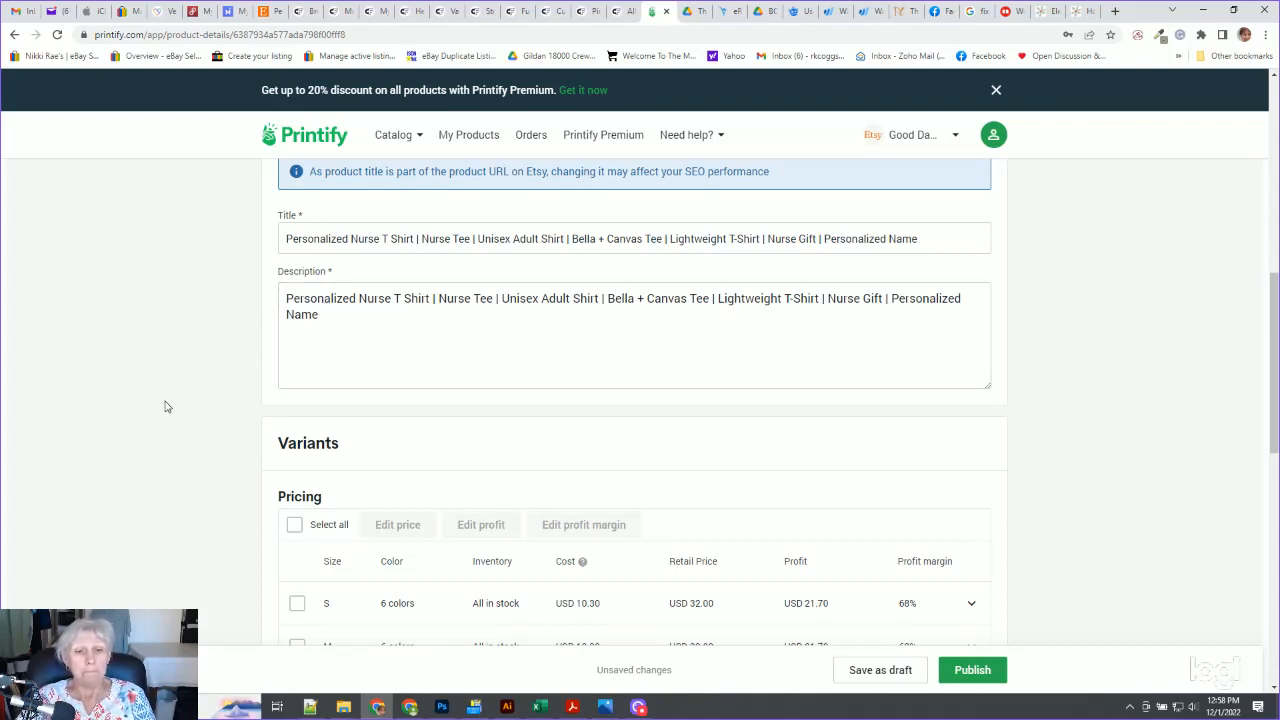
scroll(176, 416, "down", 3)
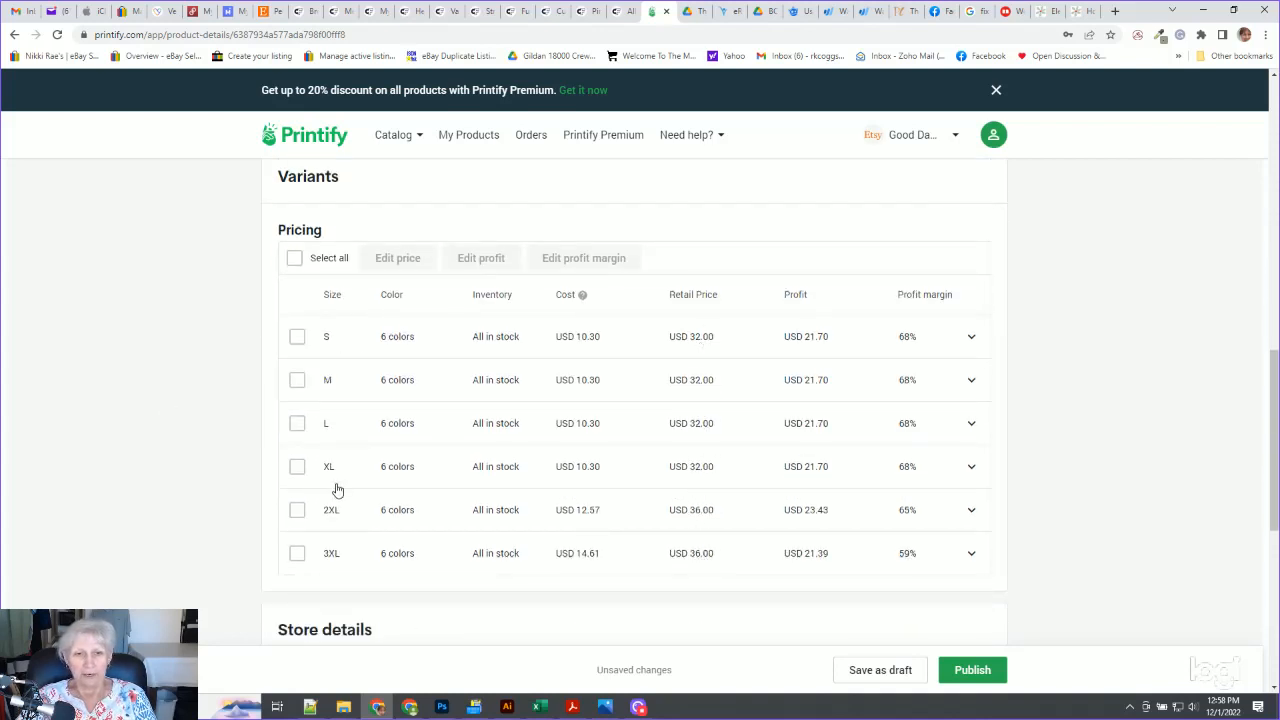
scroll(226, 378, "down", 4)
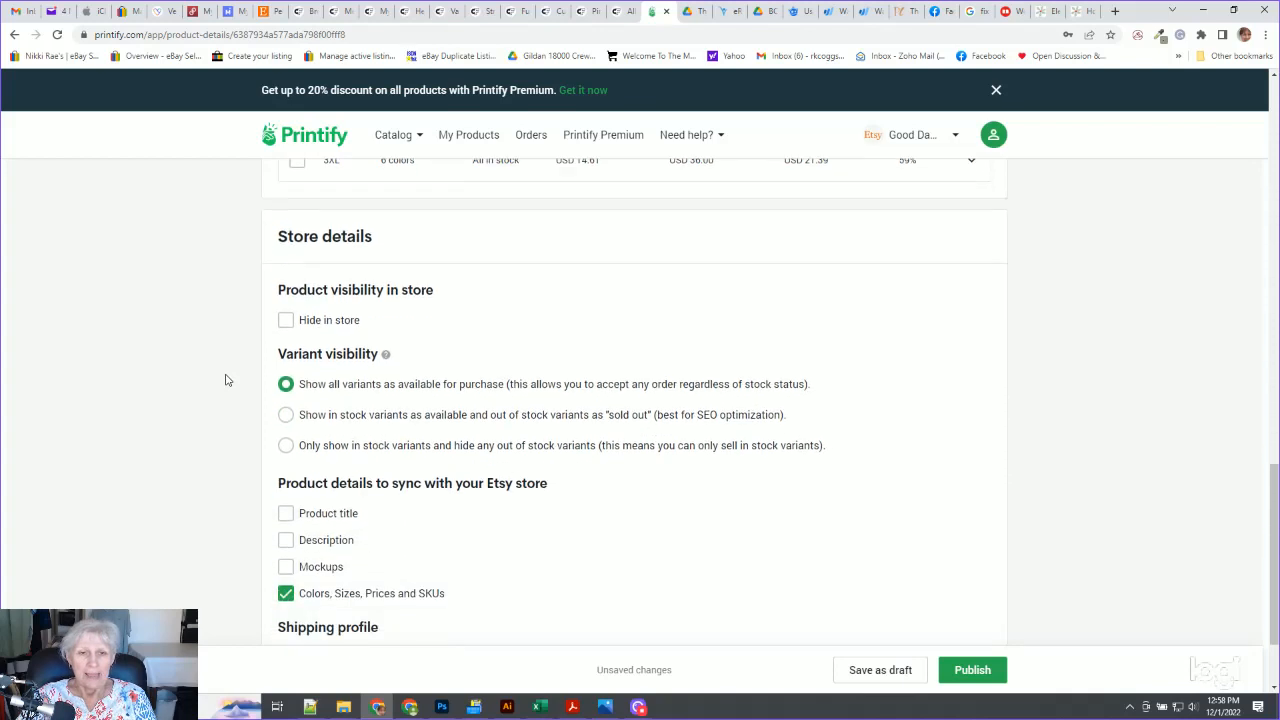
scroll(200, 420, "down", 2)
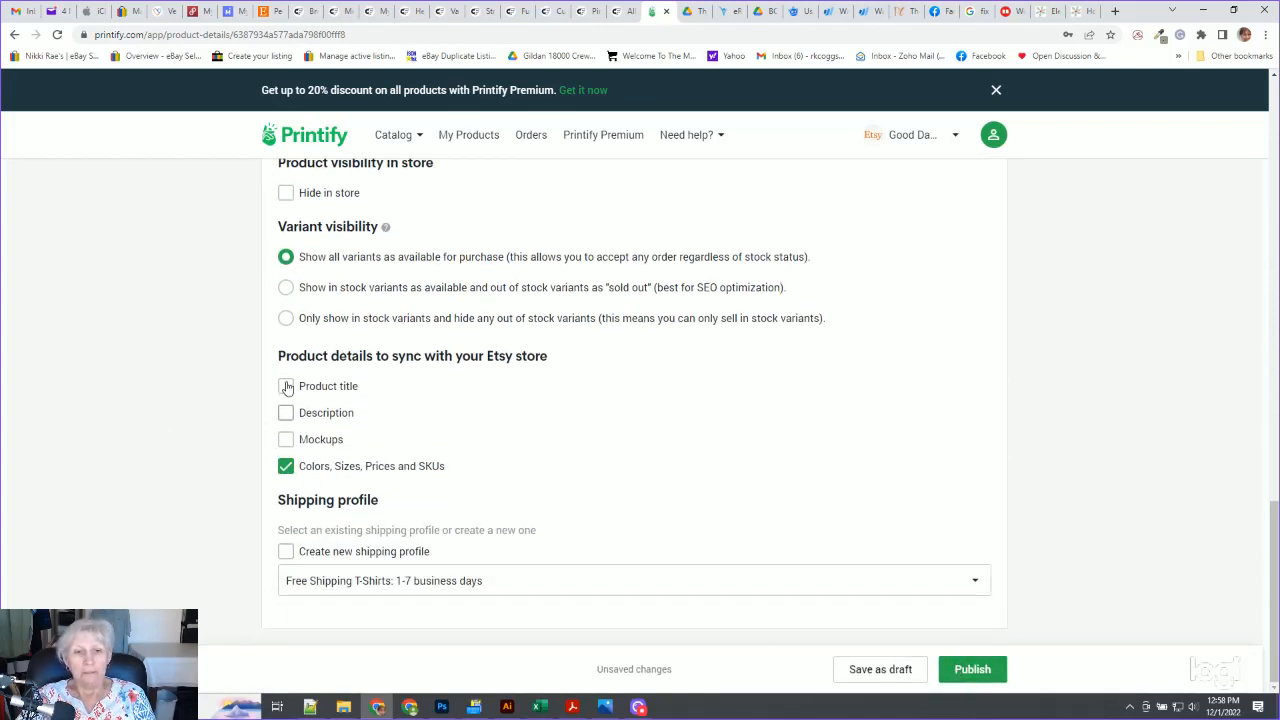
left_click(958, 672)
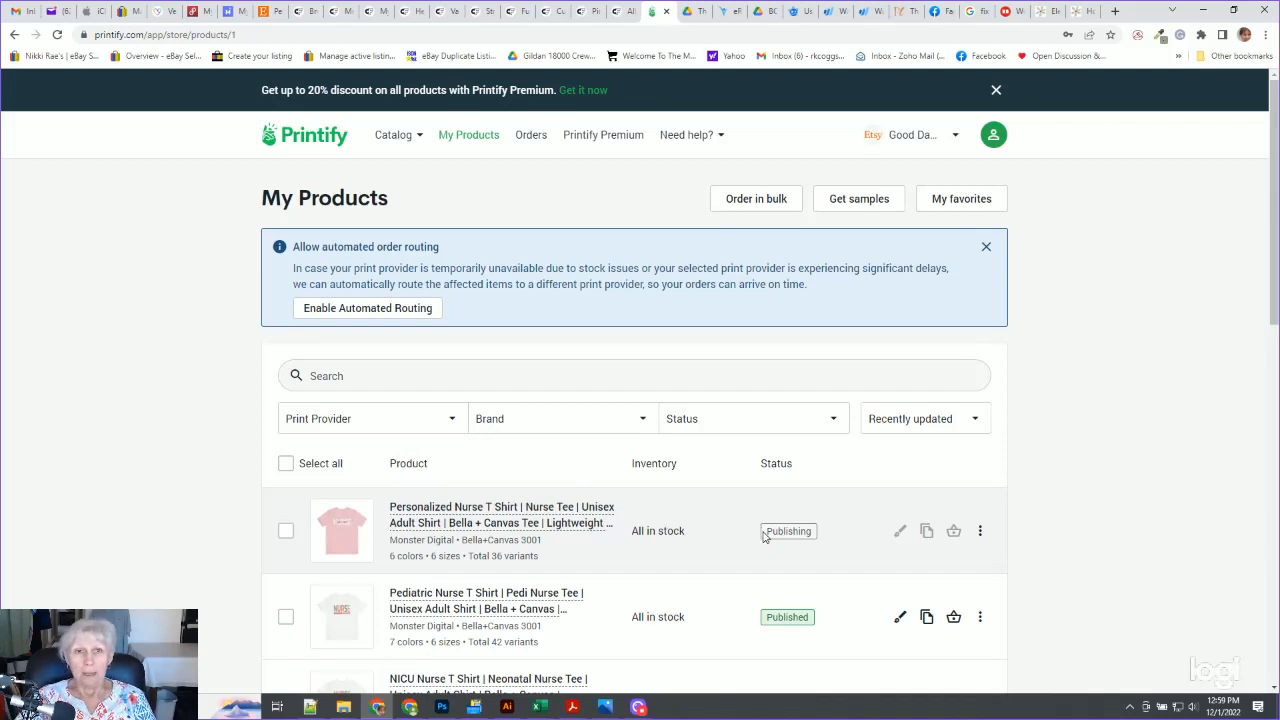
Switch to the Etsy listing editor and set who made the item to Another company or person
left_click(266, 11)
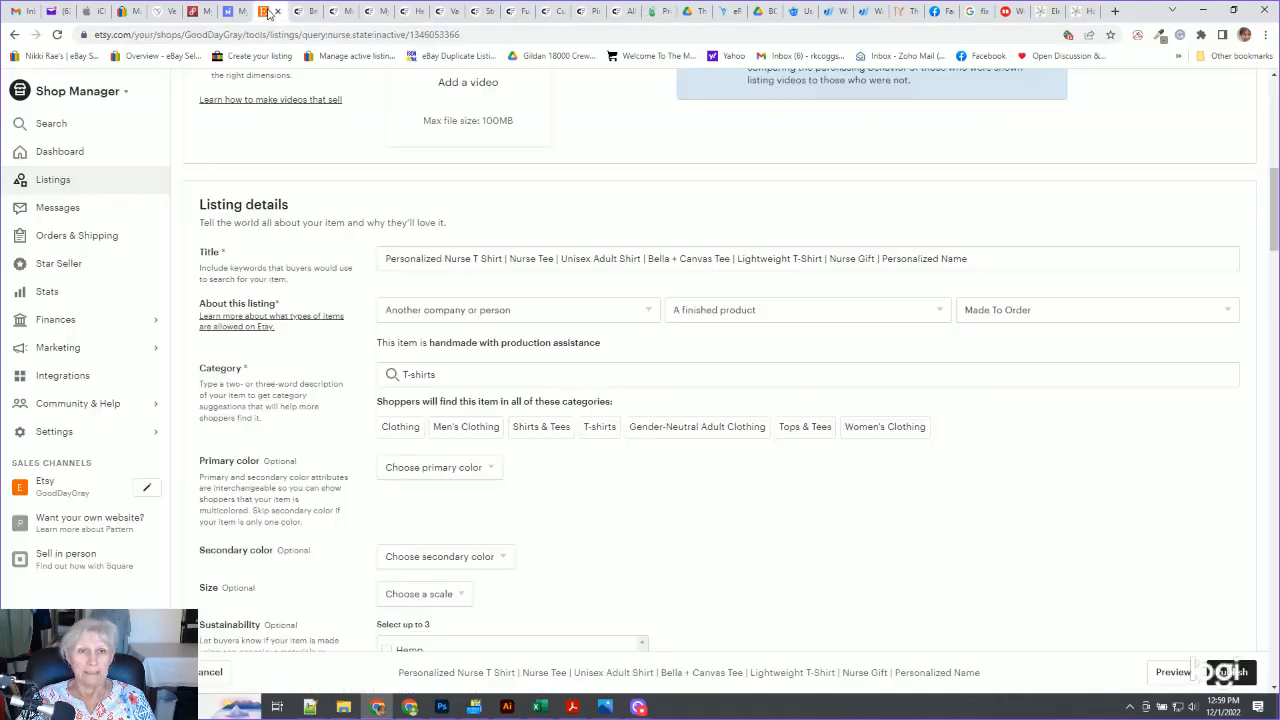
scroll(250, 418, "up", 10)
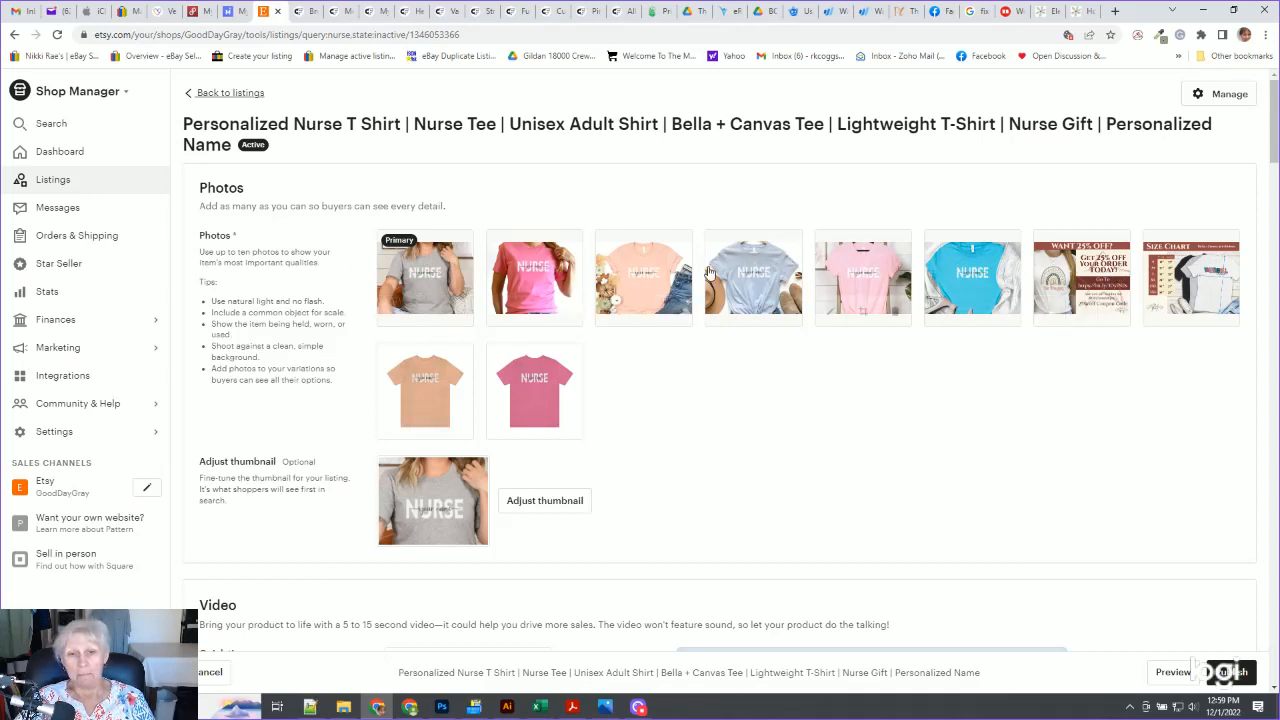
scroll(292, 411, "down", 1)
scroll(280, 415, "down", 2)
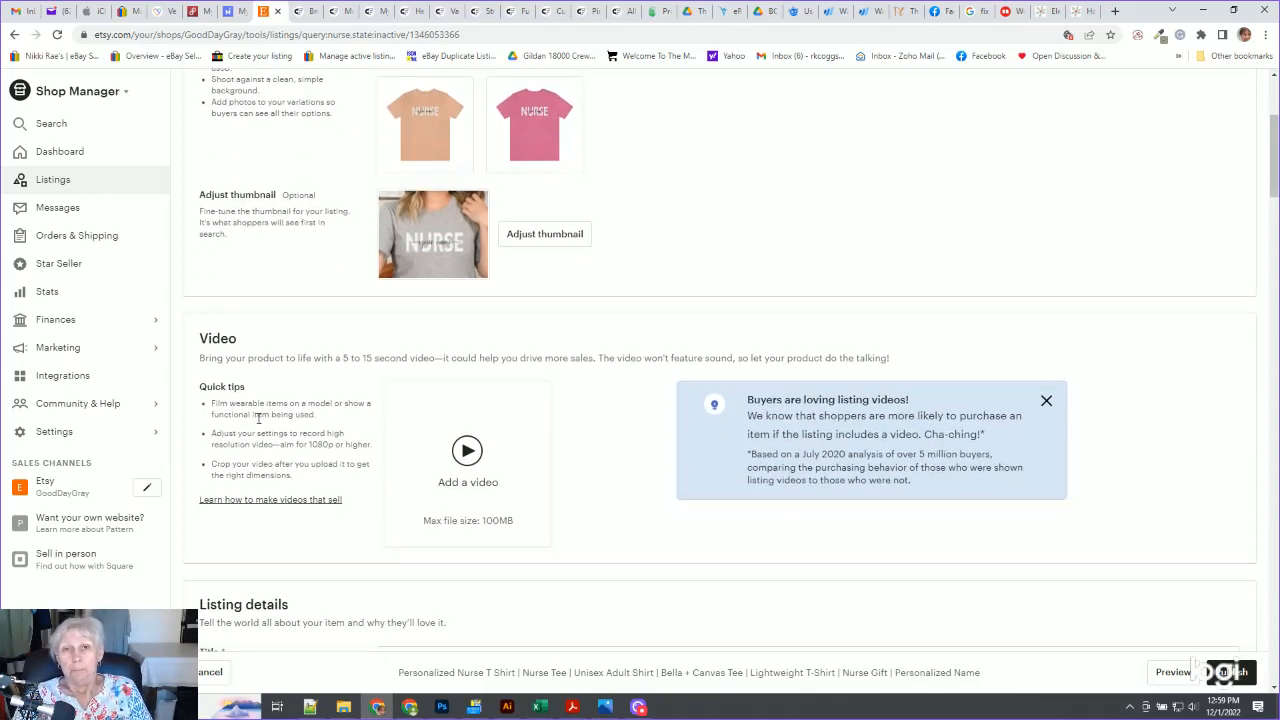
scroll(300, 395, "down", 4)
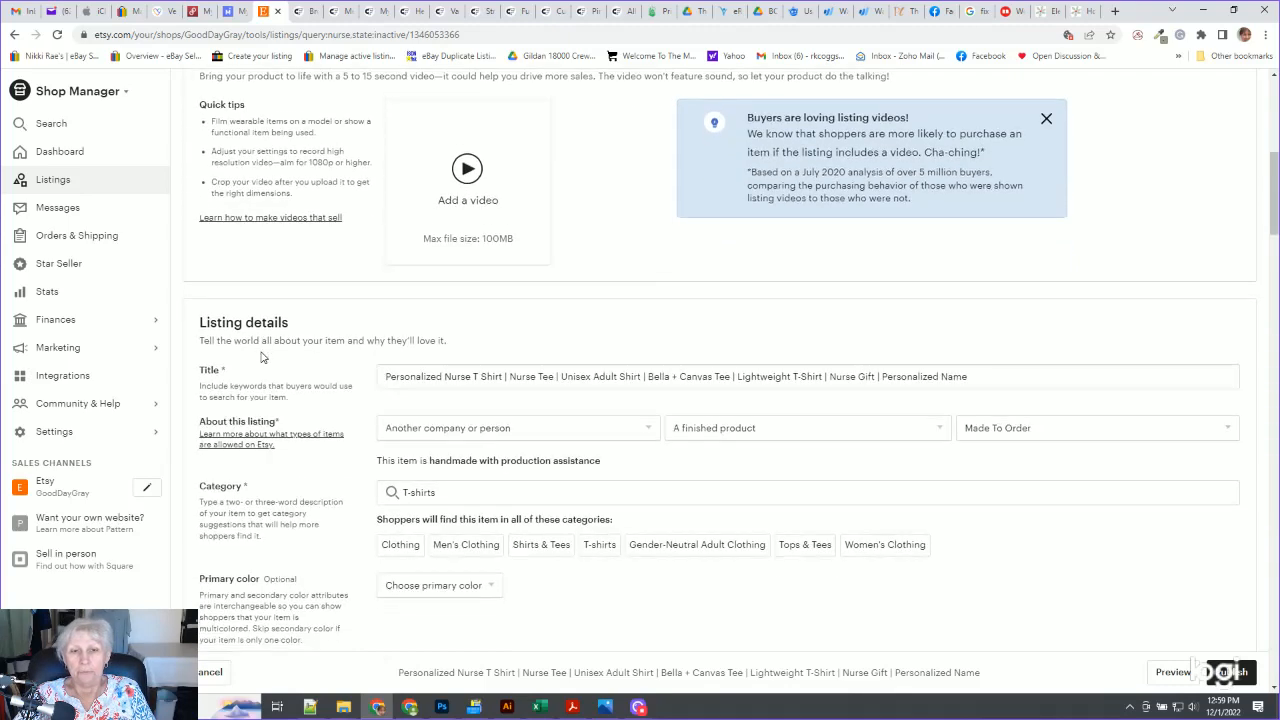
left_click(405, 315)
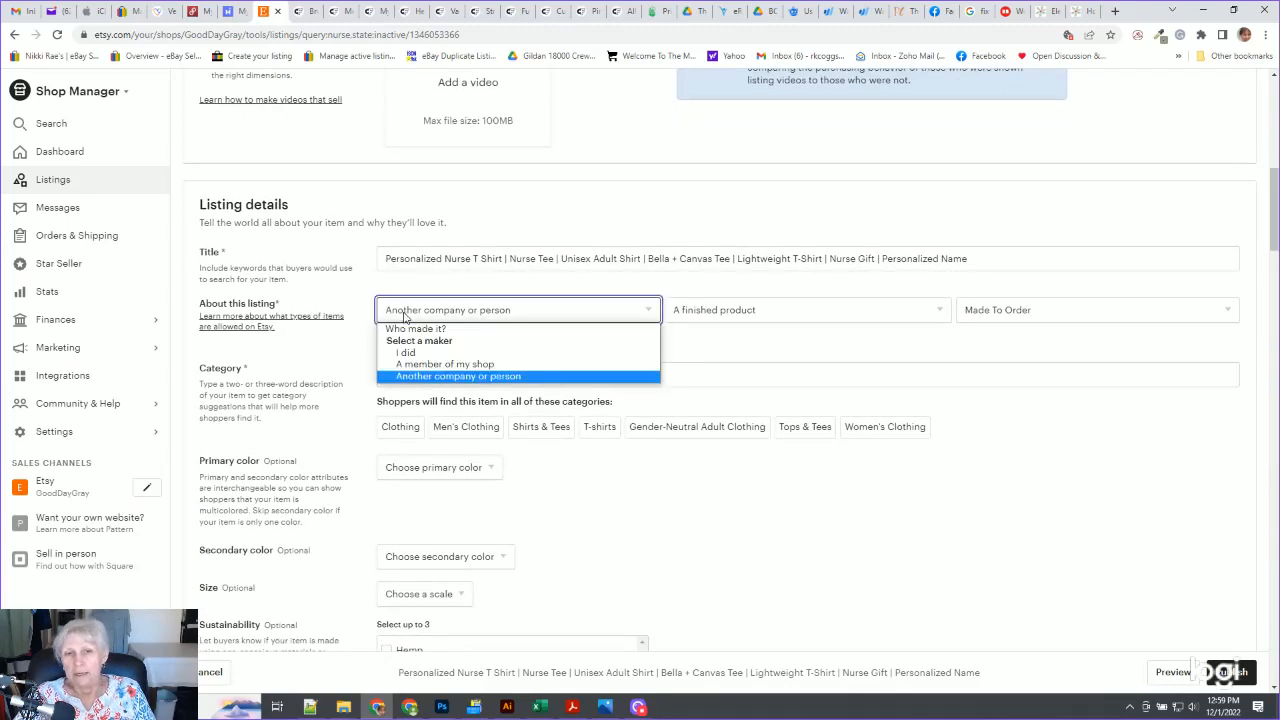
left_click(414, 377)
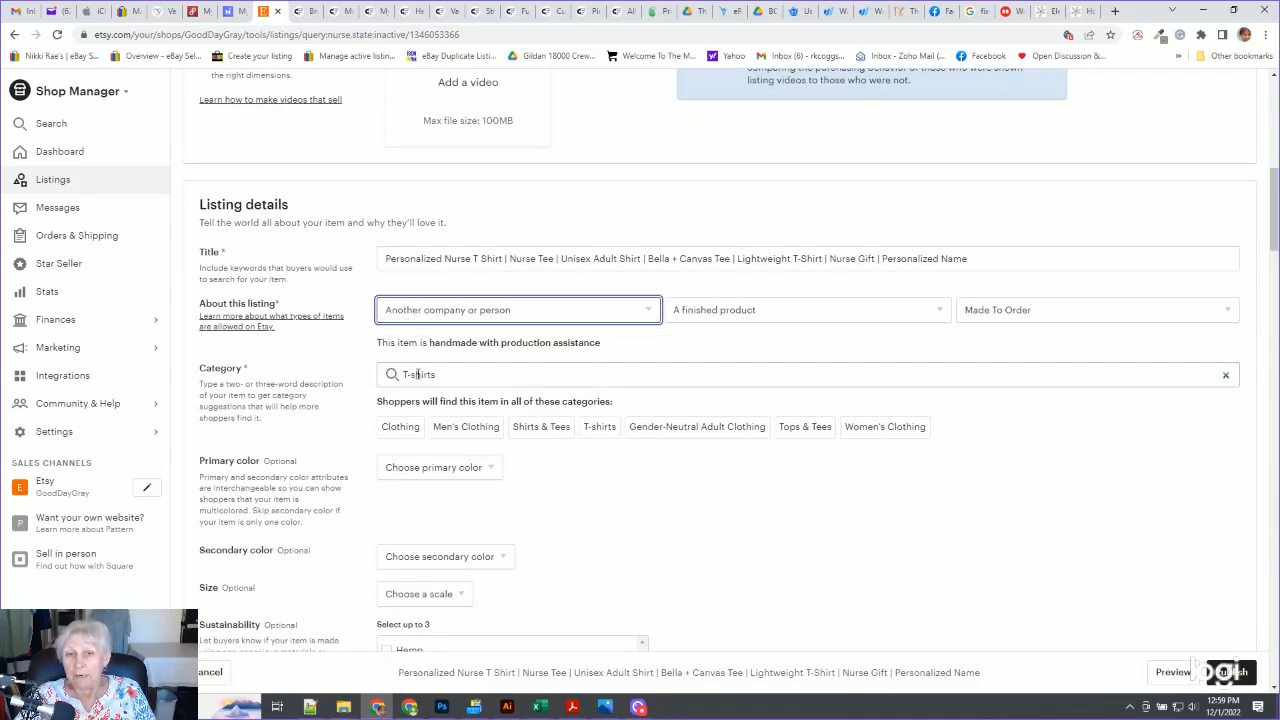
Scroll through the listing's details, description, inventory and variations sections to examine them
scroll(320, 449, "down", 1)
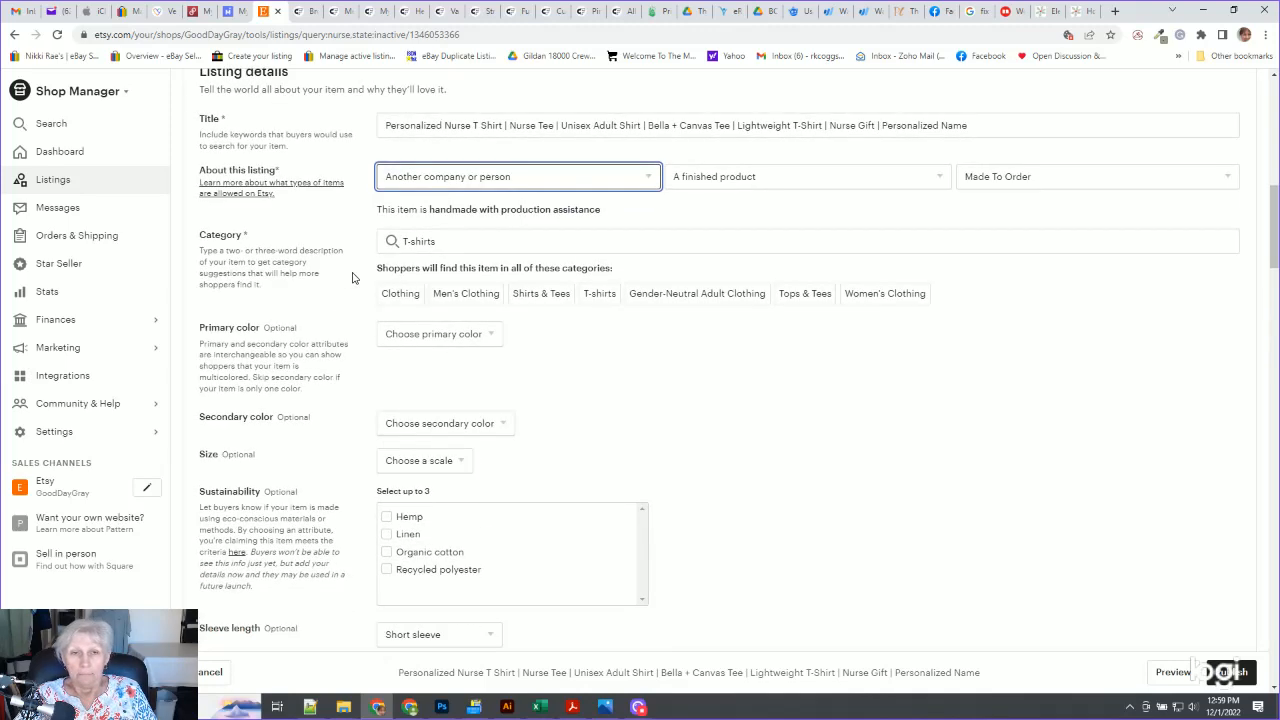
scroll(347, 497, "down", 2)
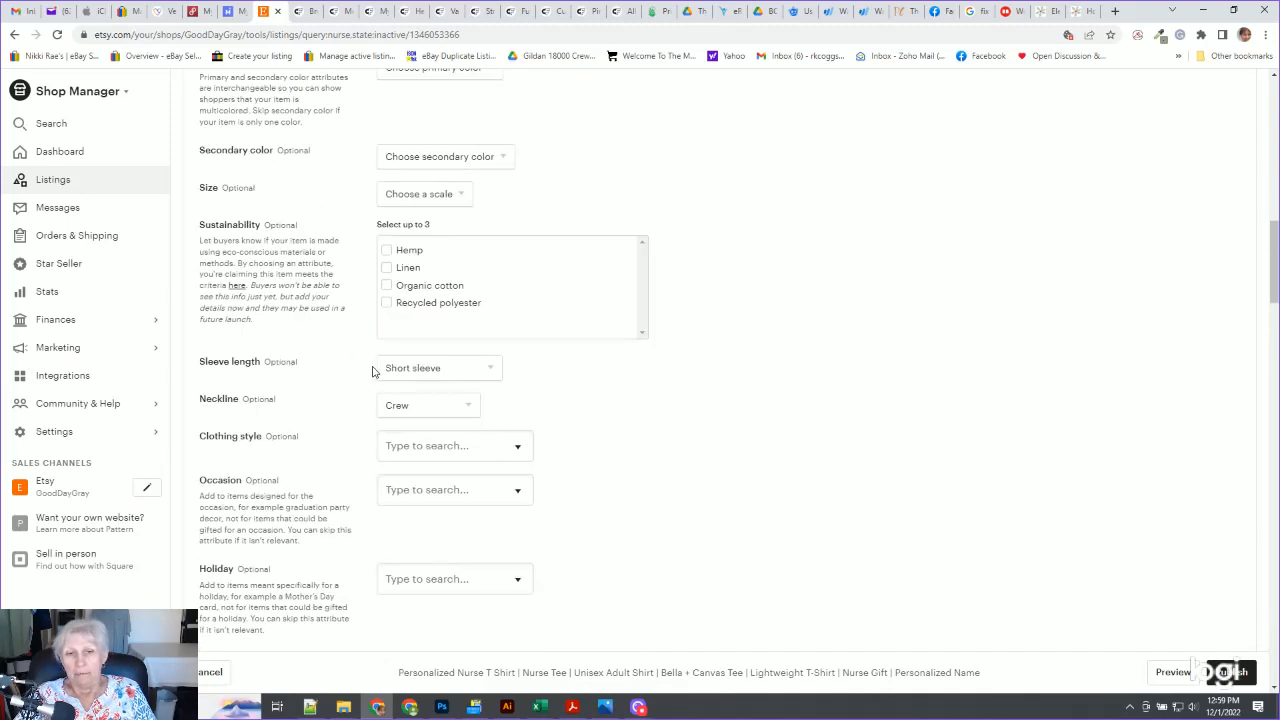
scroll(330, 440, "down", 2)
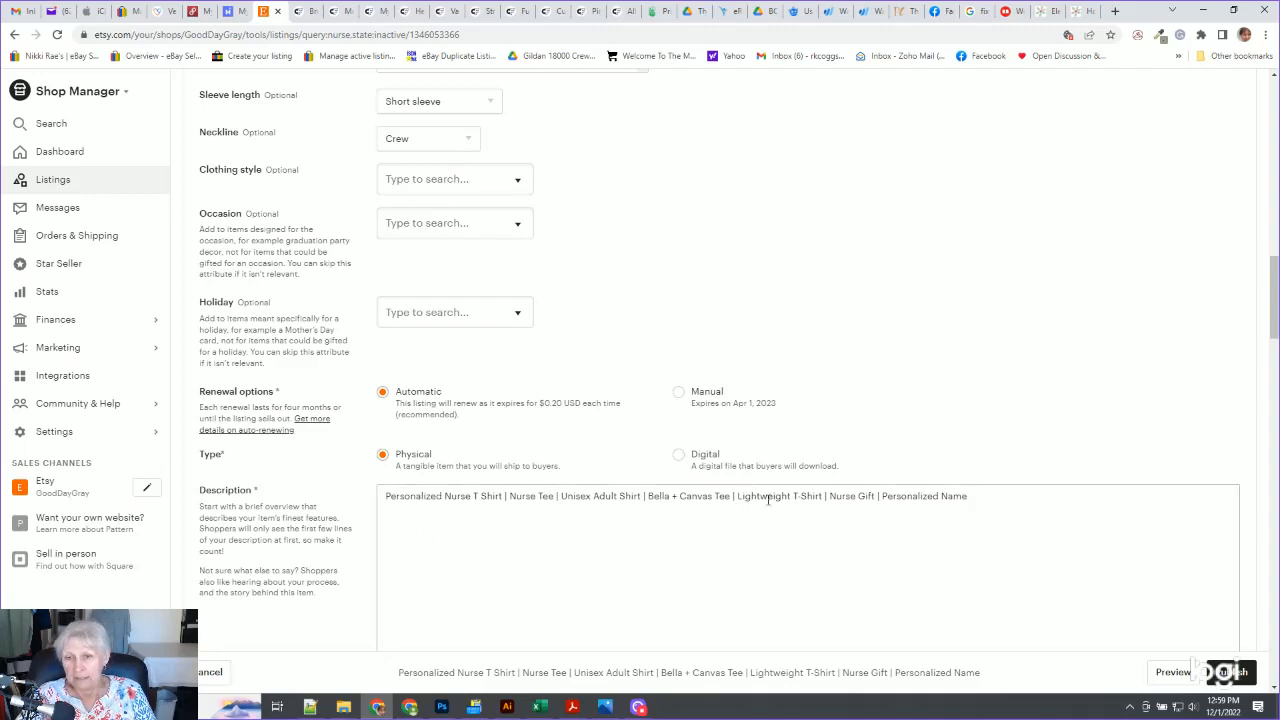
scroll(337, 443, "down", 4)
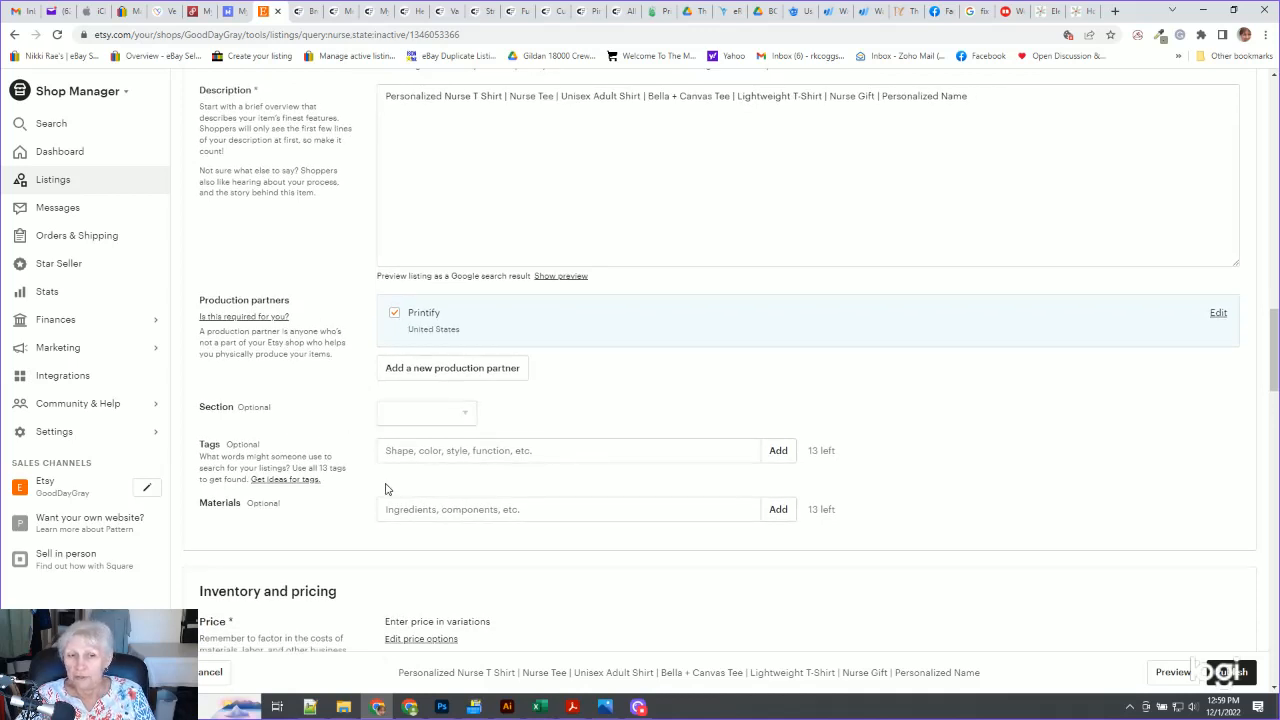
scroll(300, 410, "down", 5)
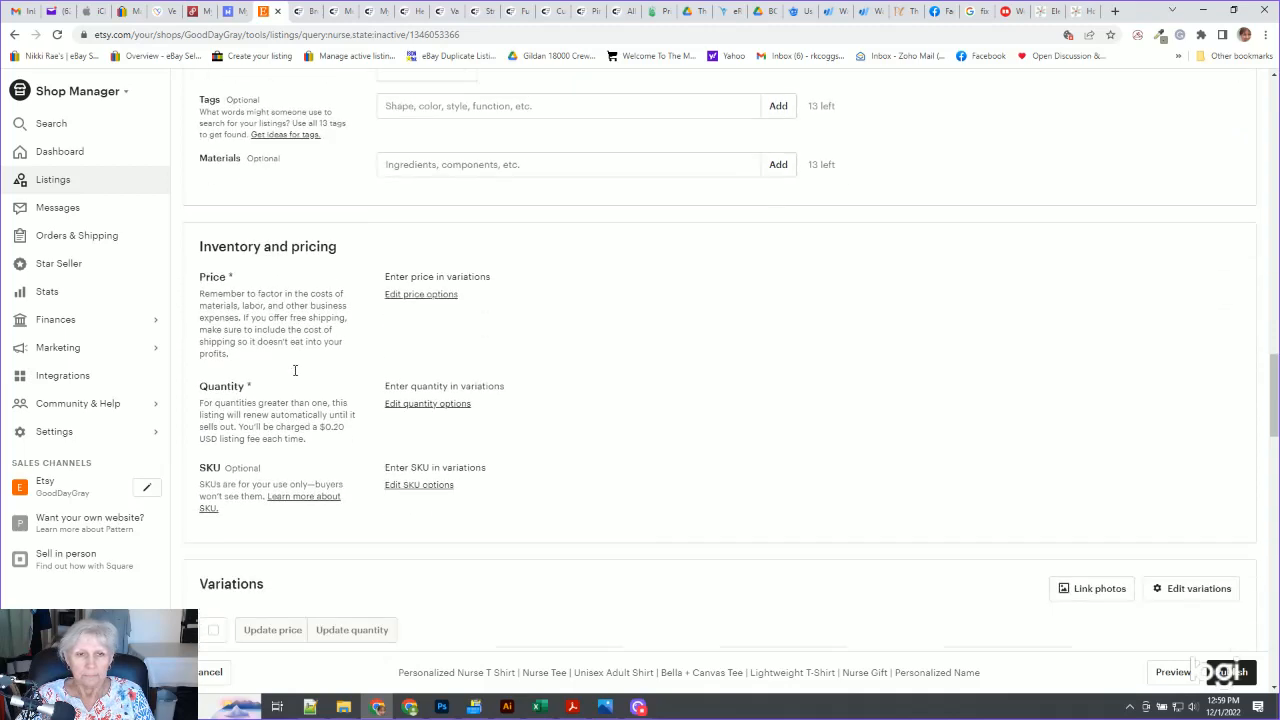
scroll(295, 372, "down", 3)
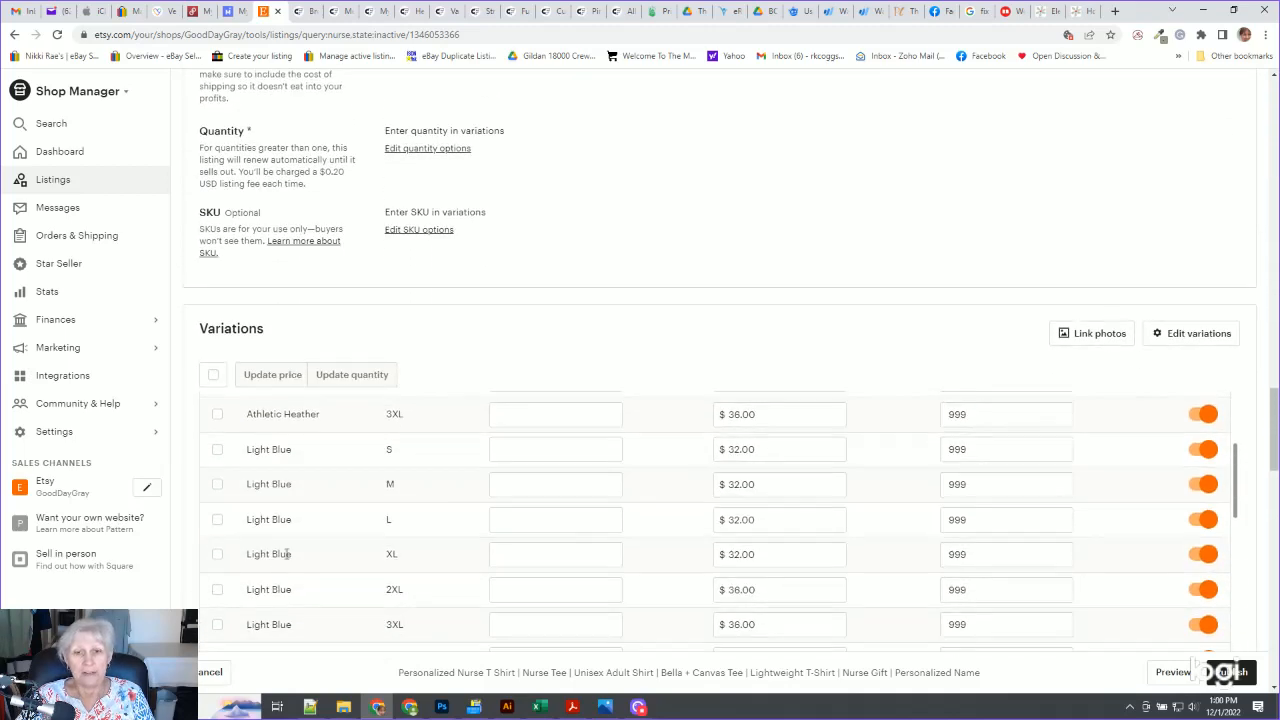
scroll(287, 553, "down", 2)
scroll(291, 543, "up", 3)
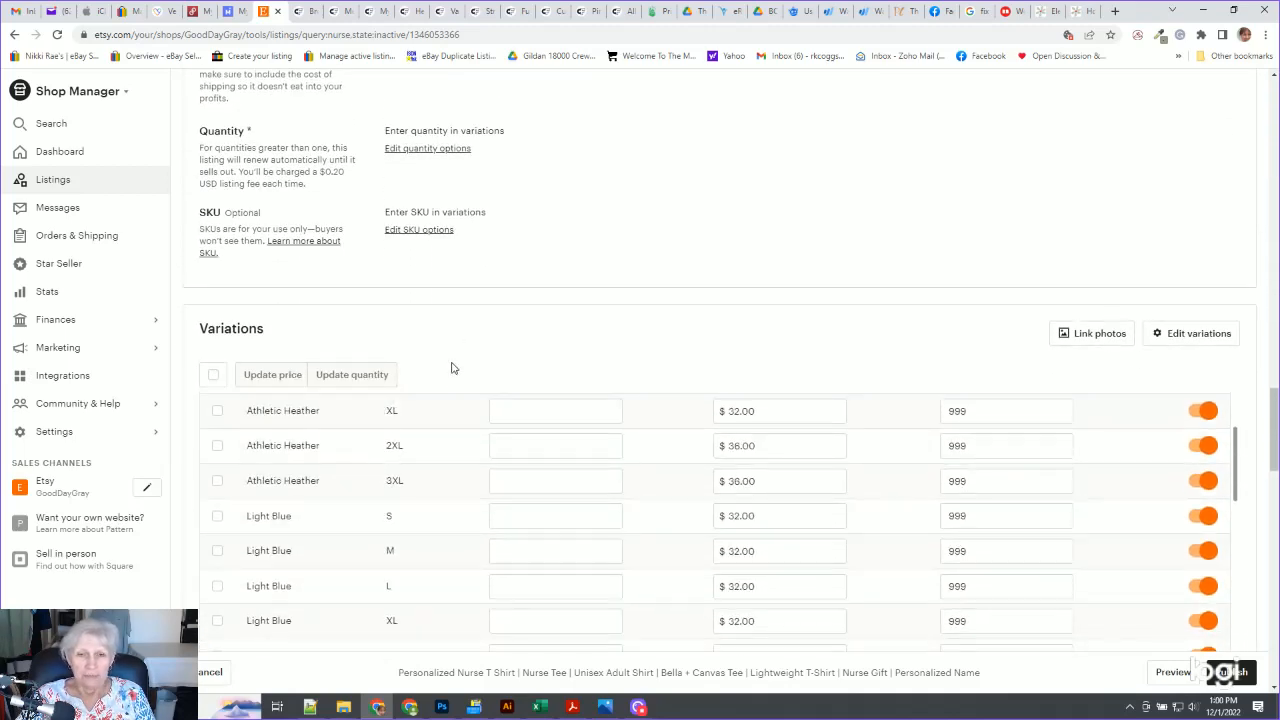
scroll(451, 366, "up", 2)
scroll(480, 410, "down", 1)
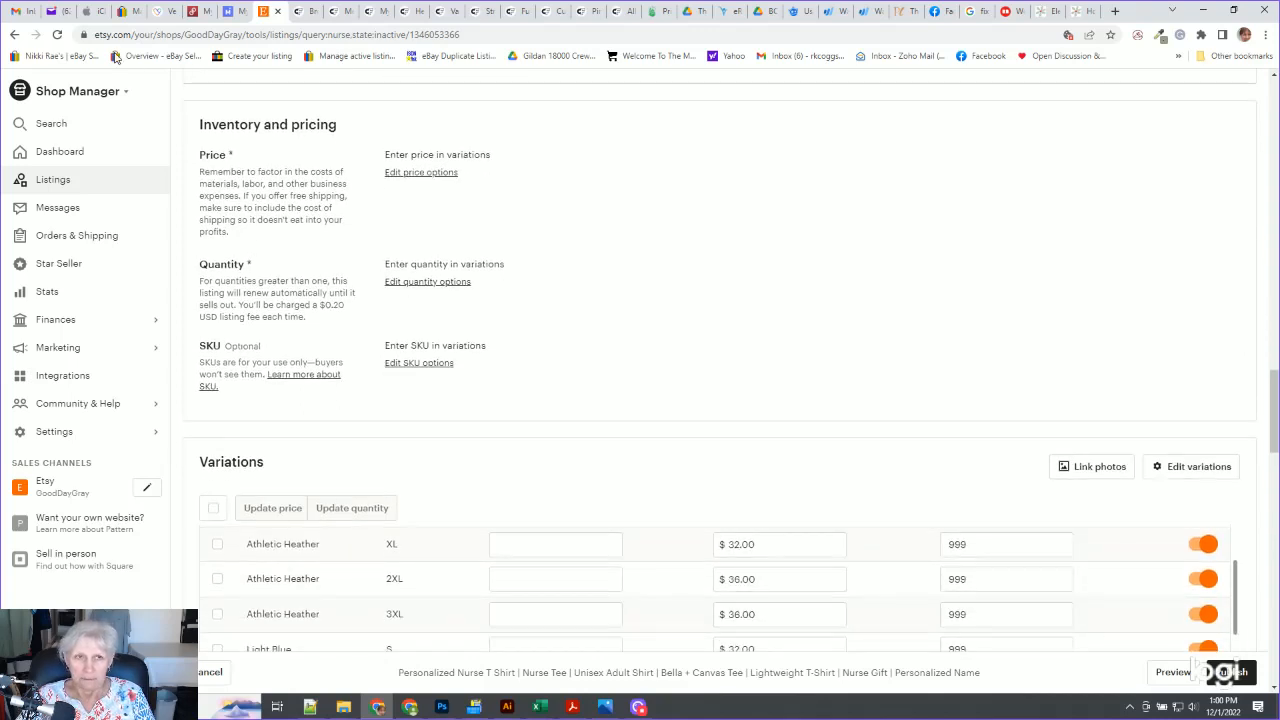
Reload the listing editor and examine the SKU column of the variations table
left_click(57, 36)
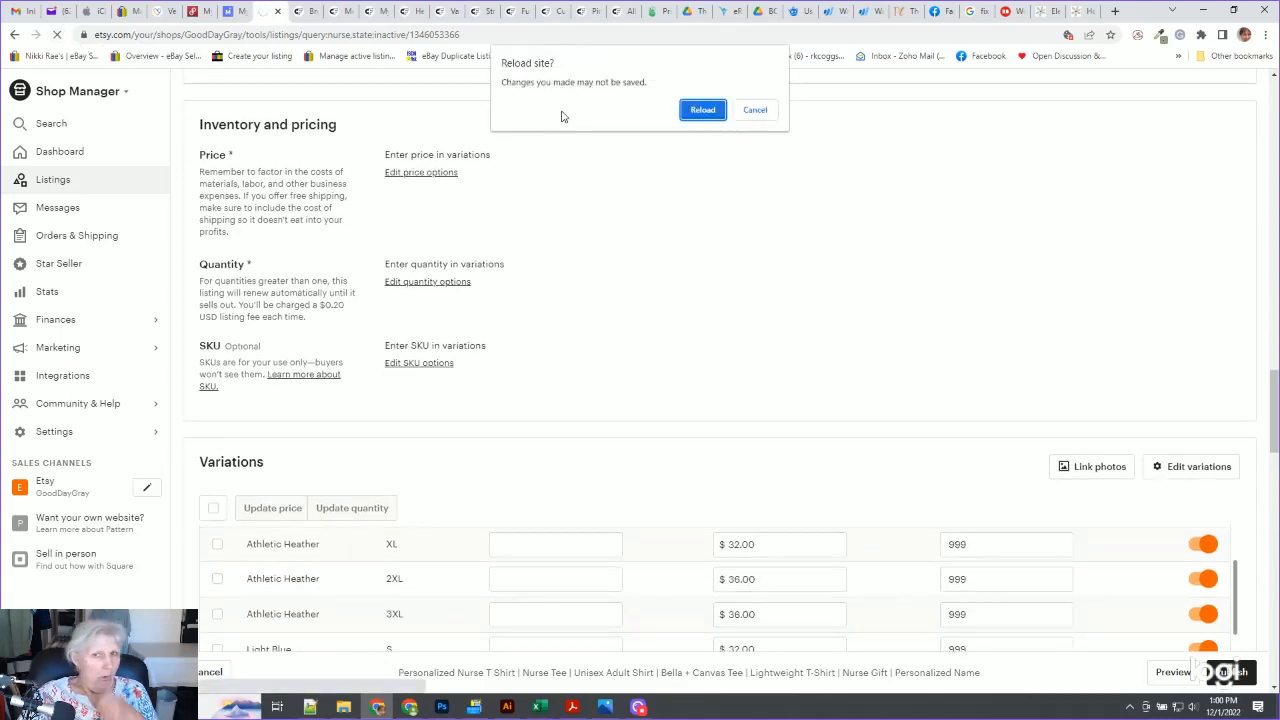
left_click(702, 110)
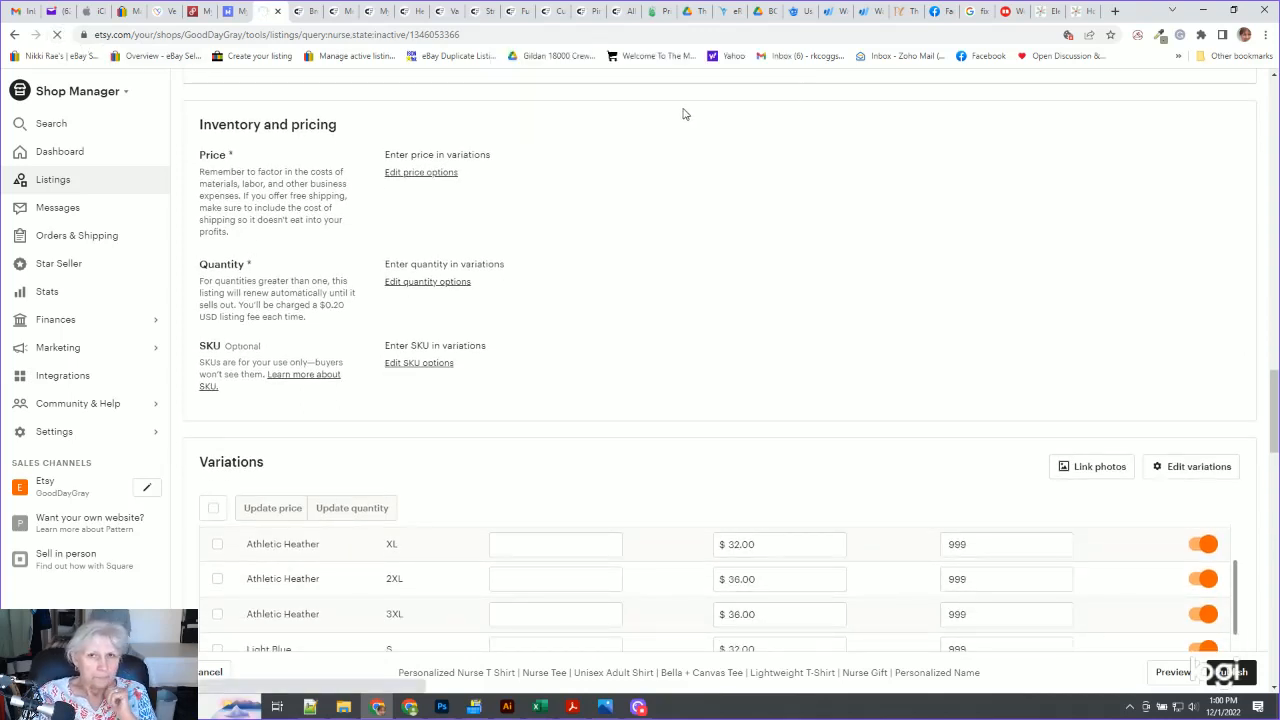
scroll(275, 408, "down", 6)
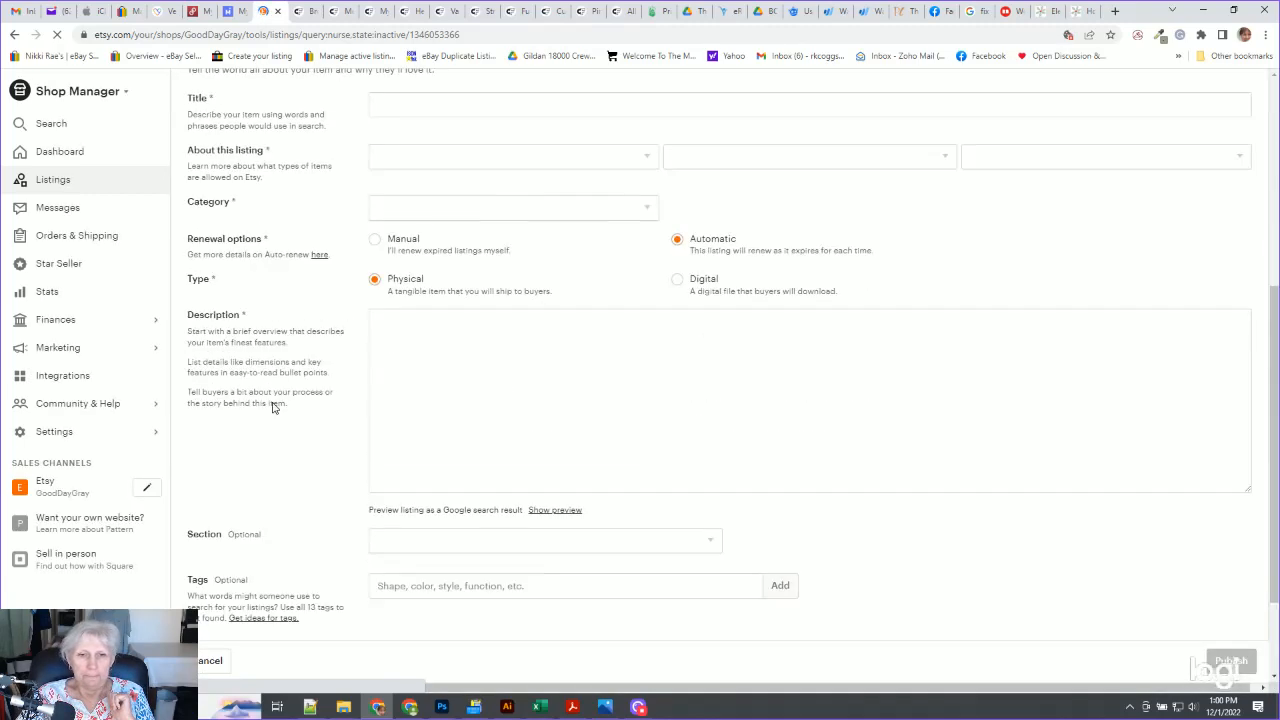
scroll(262, 440, "down", 15)
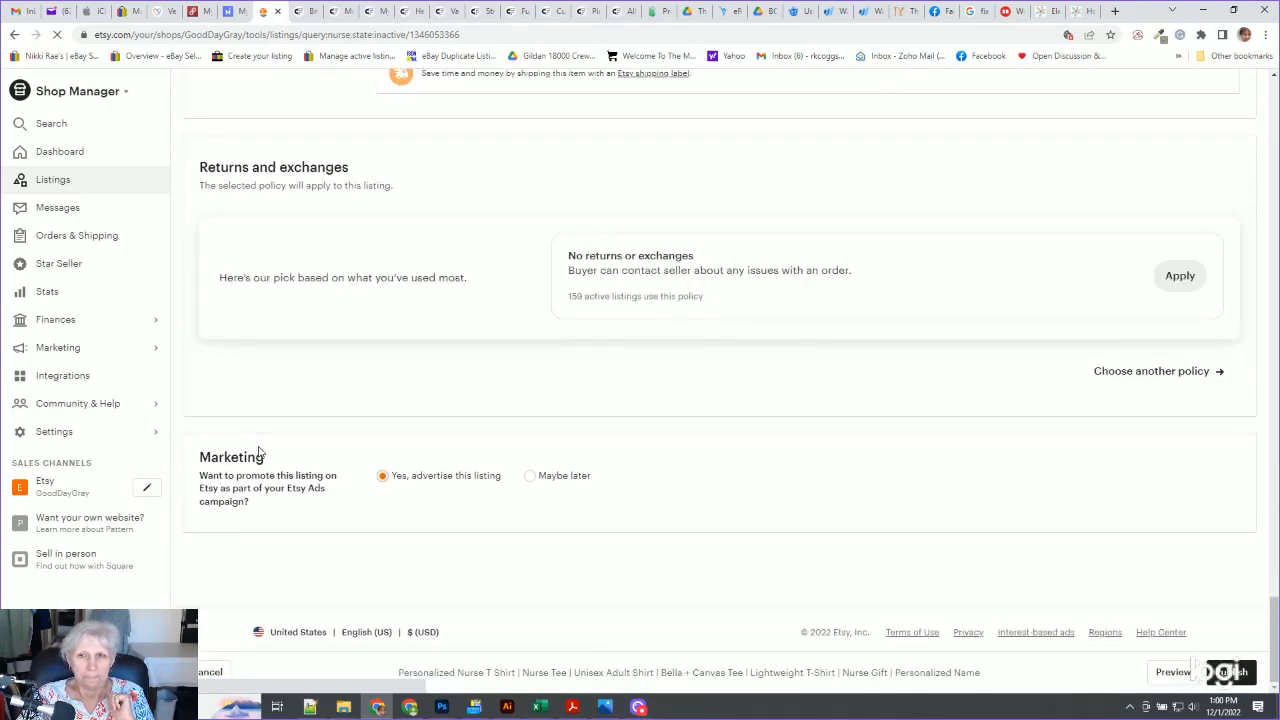
scroll(258, 452, "up", 10)
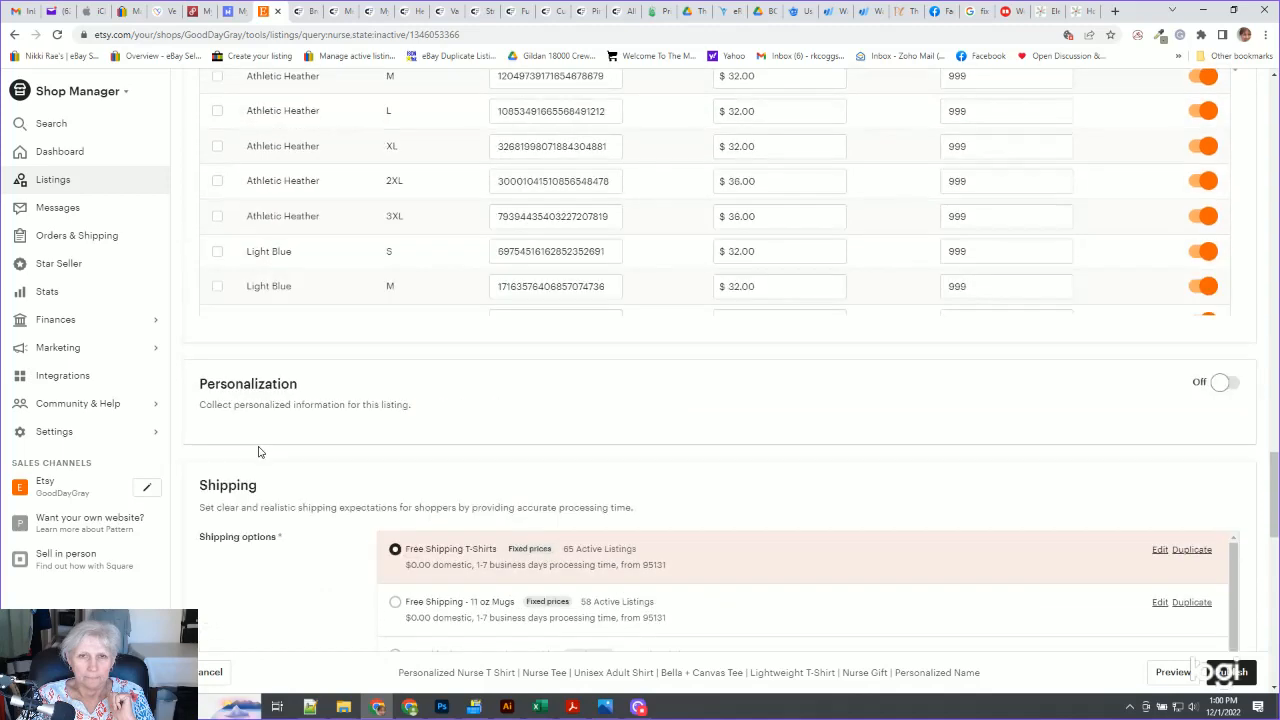
scroll(258, 452, "up", 3)
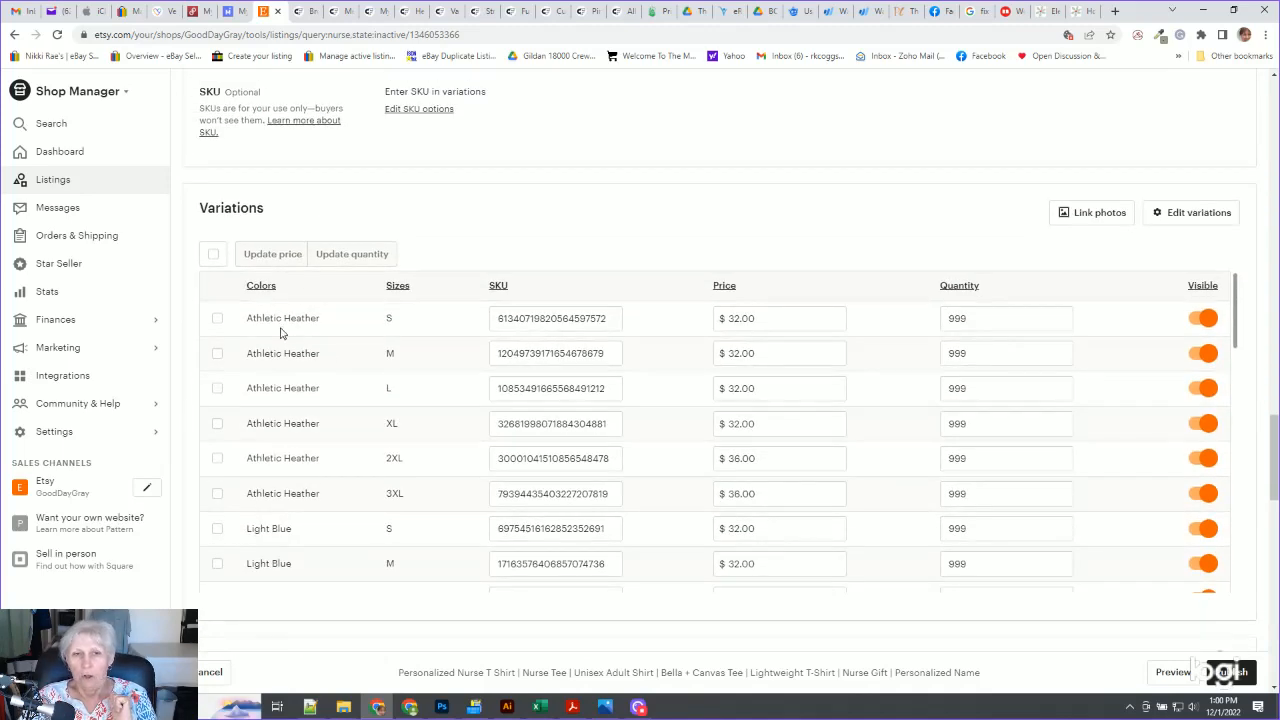
scroll(266, 526, "down", 4)
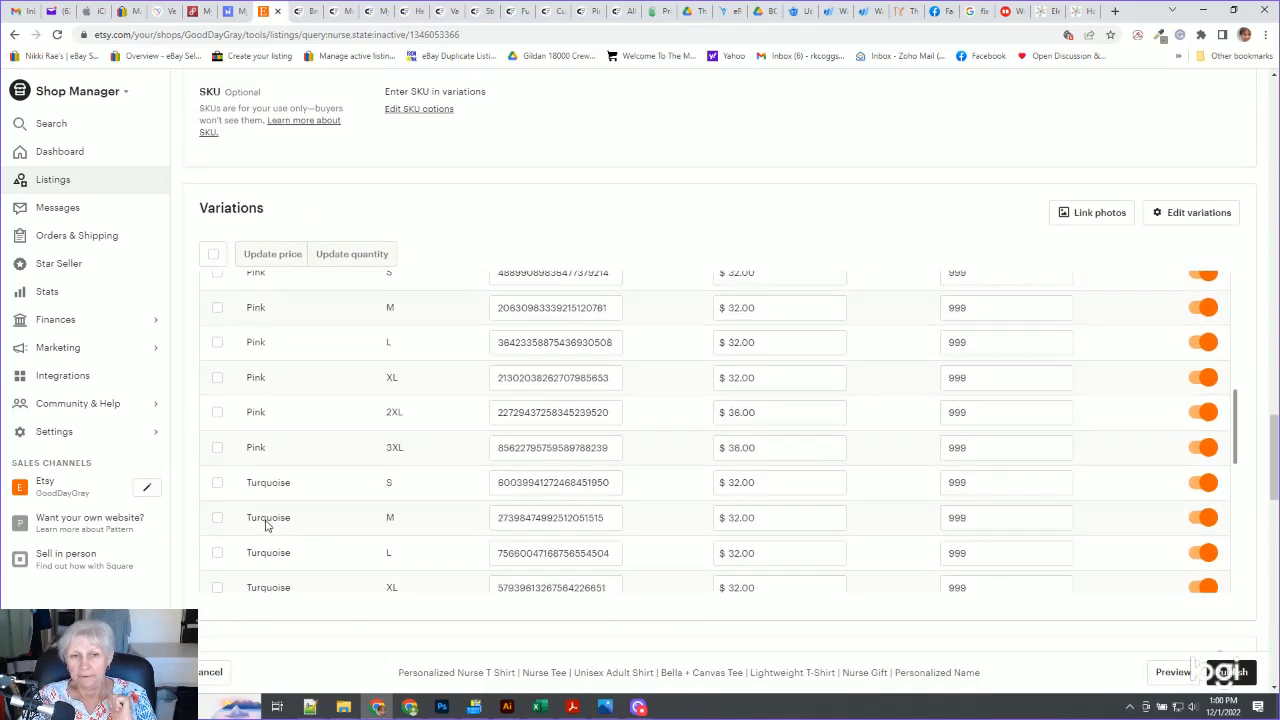
scroll(266, 520, "up", 4)
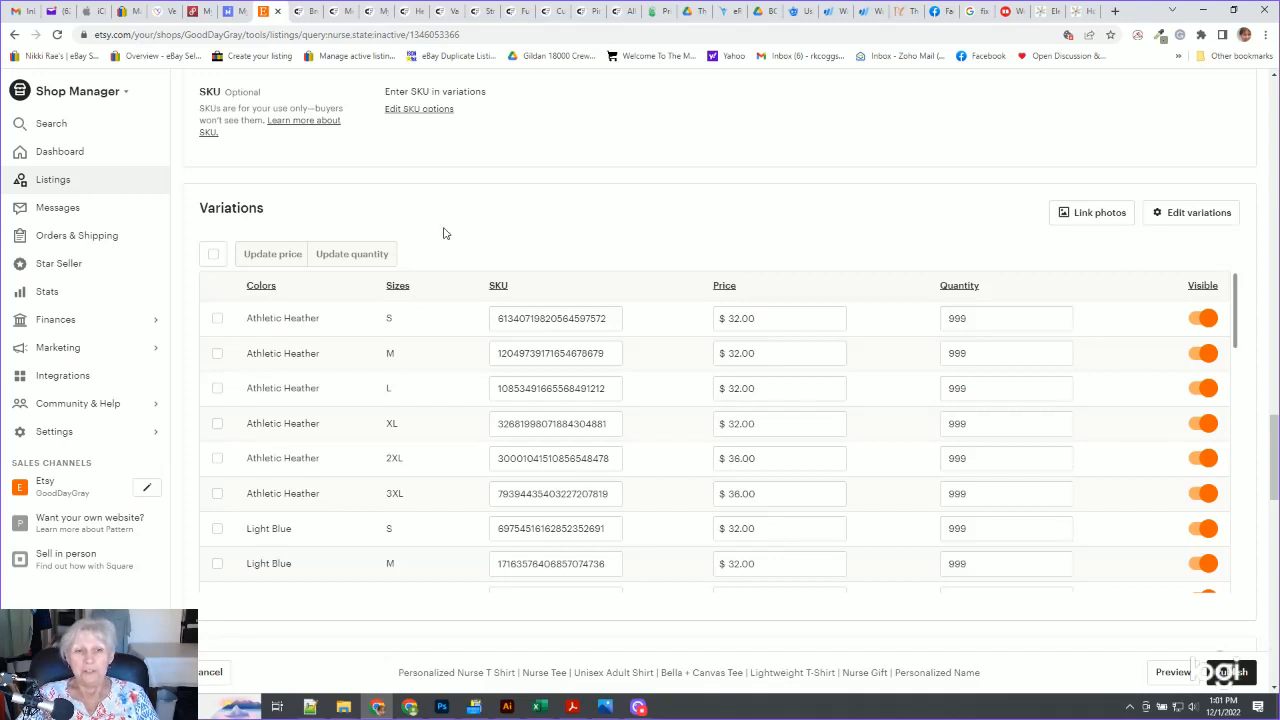
Clear the SKU values of the first eight variations, Athletic Heather S through Light Blue M
double_click(557, 318)
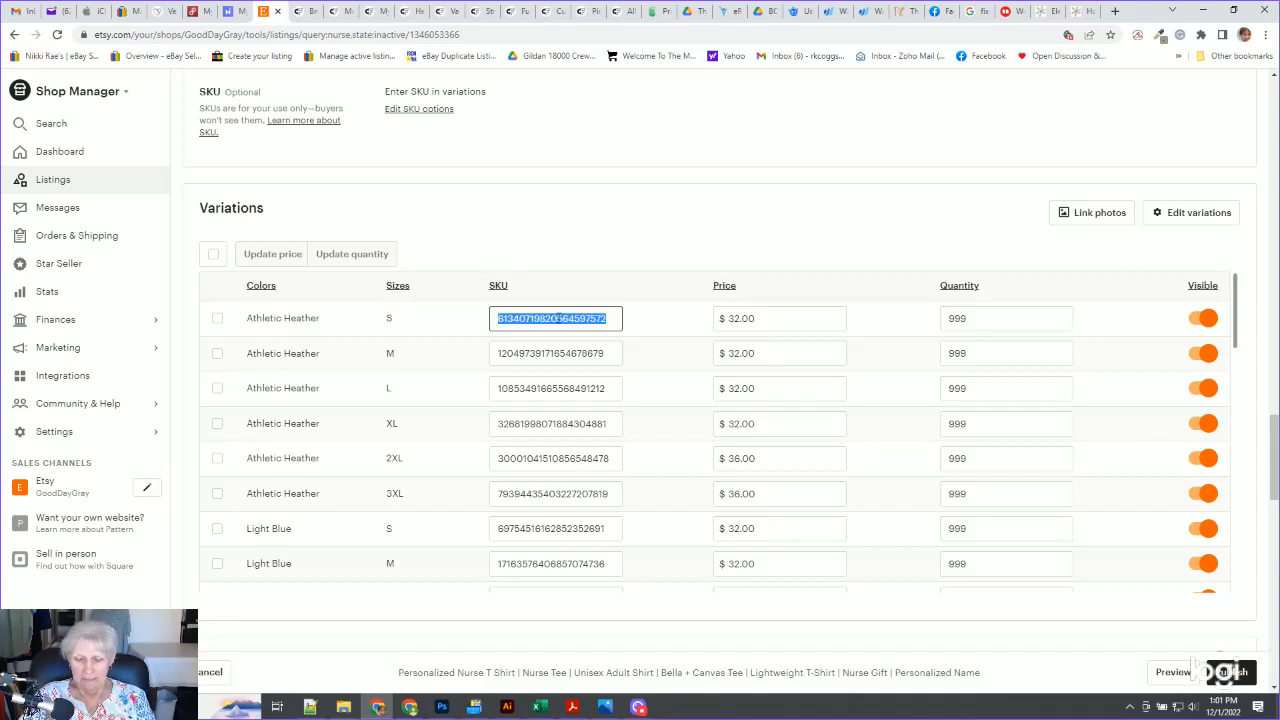
key("BackSpace")
double_click(553, 353)
key("BackSpace")
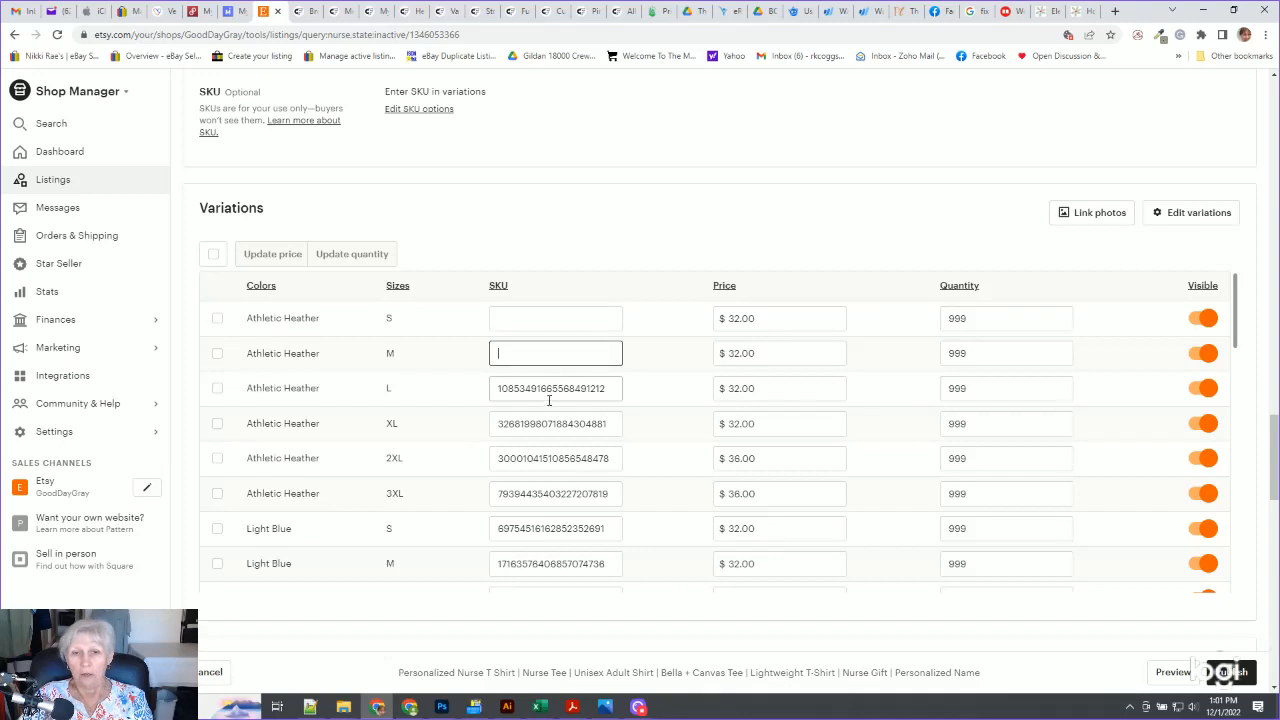
double_click(550, 390)
key("BackSpace")
double_click(548, 423)
key("BackSpace")
double_click(550, 458)
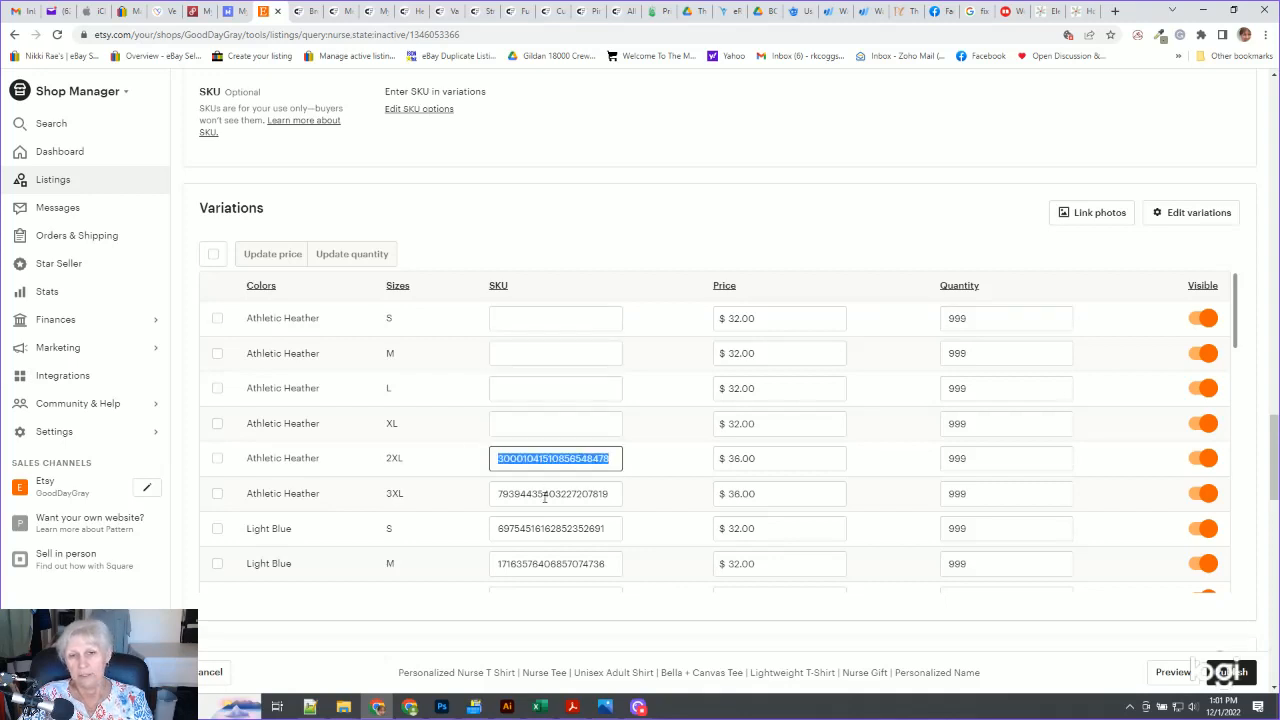
key("BackSpace")
double_click(550, 493)
key("BackSpace")
double_click(550, 528)
key("BackSpace")
double_click(549, 568)
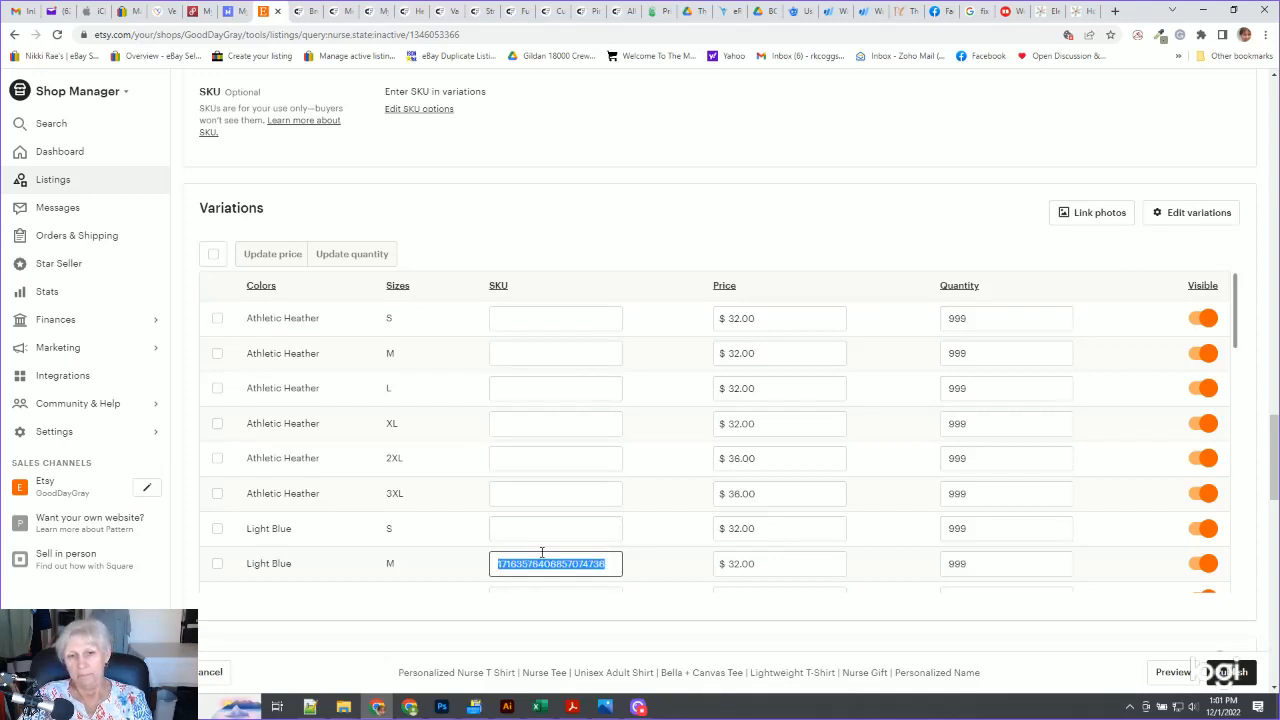
key("BackSpace")
Turn on personalization for the listing
scroll(566, 531, "down", 2)
scroll(586, 525, "up", 2)
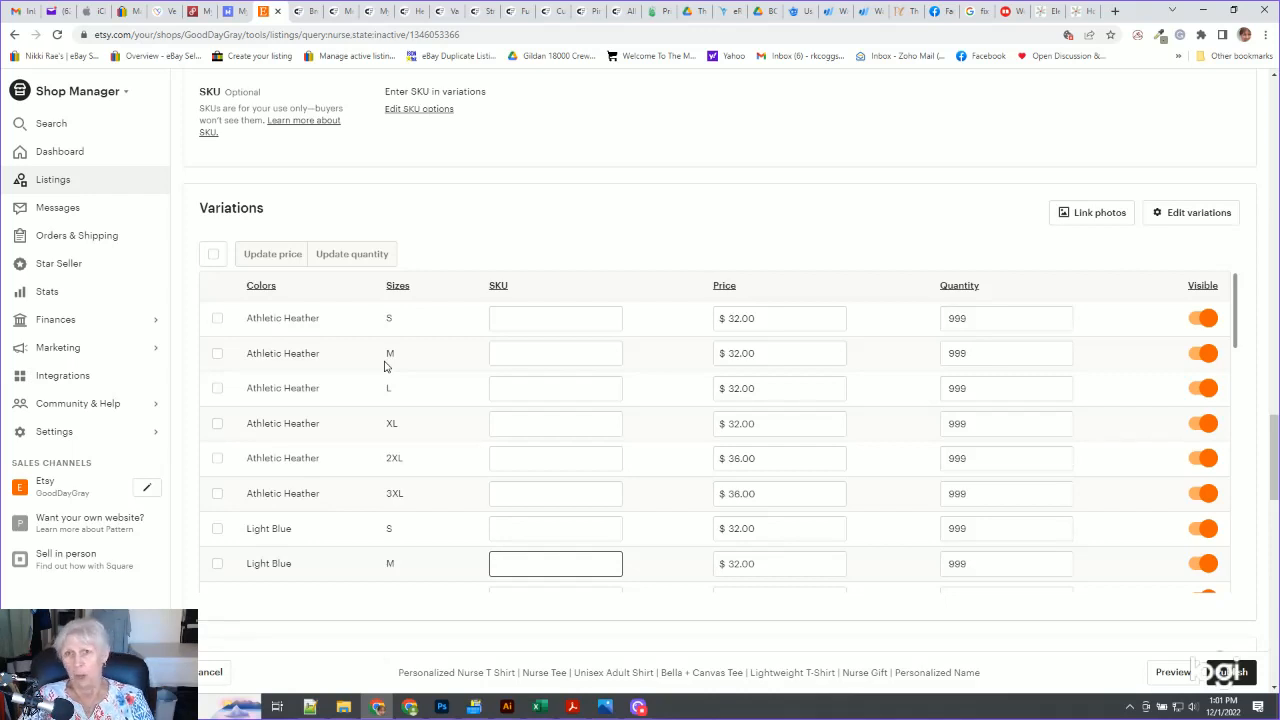
scroll(385, 400, "down", 10)
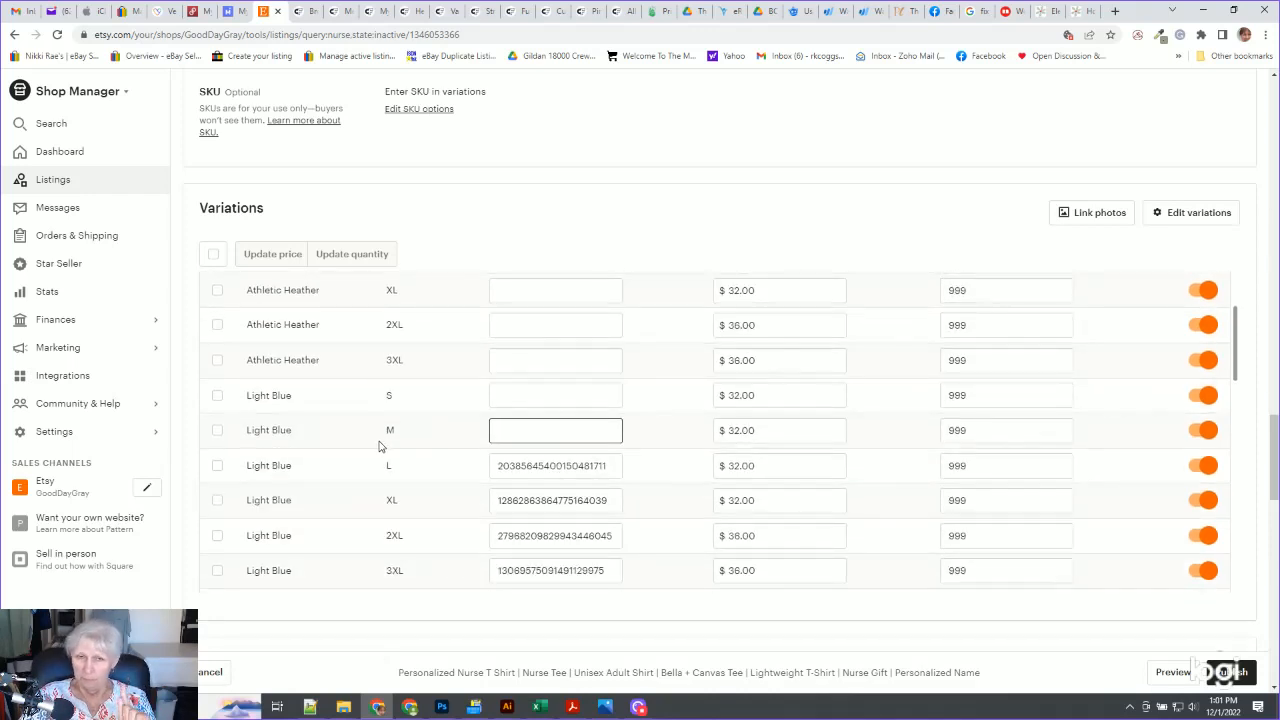
scroll(459, 596, "down", 8)
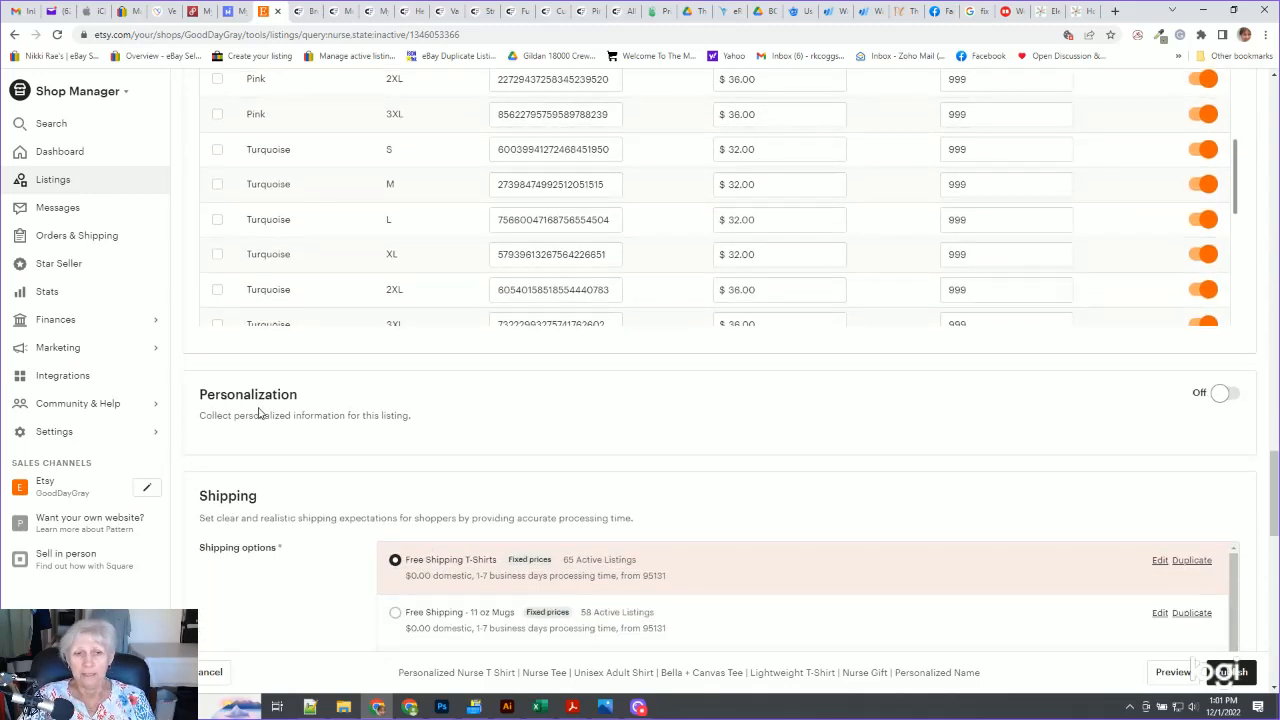
left_click(1226, 396)
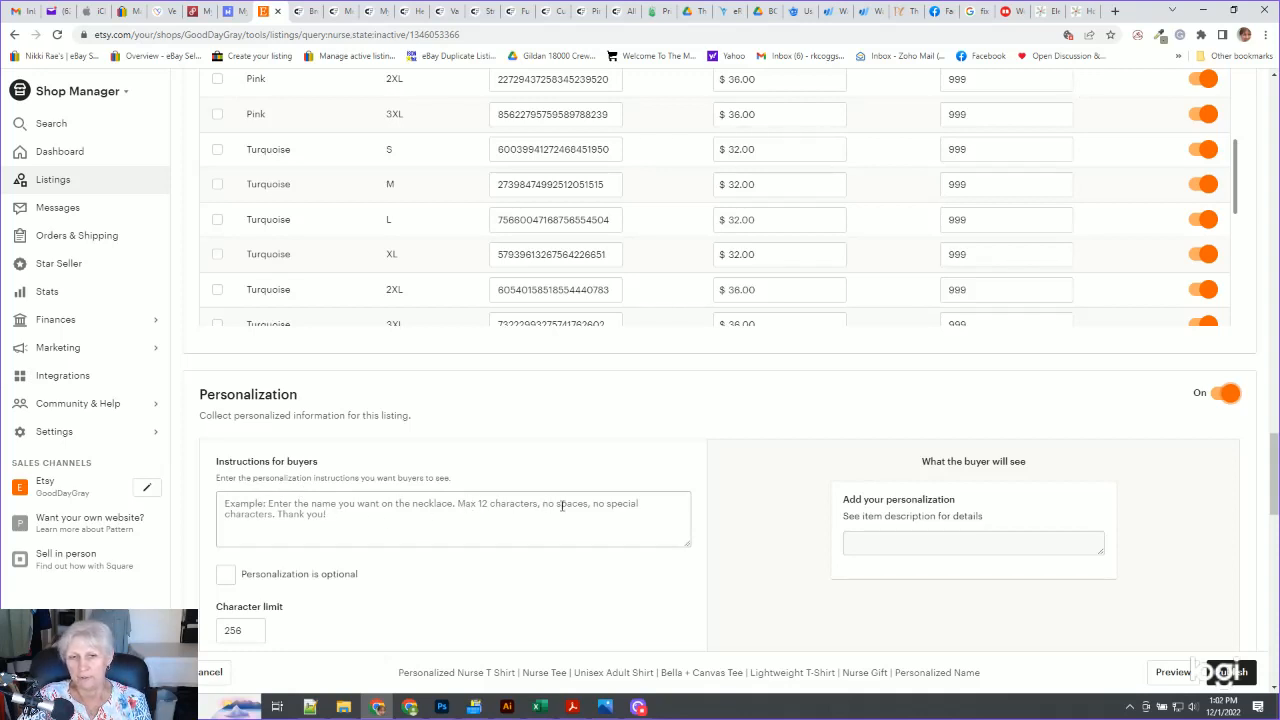
Set the personalization character limit to 20
double_click(240, 630)
type("12")
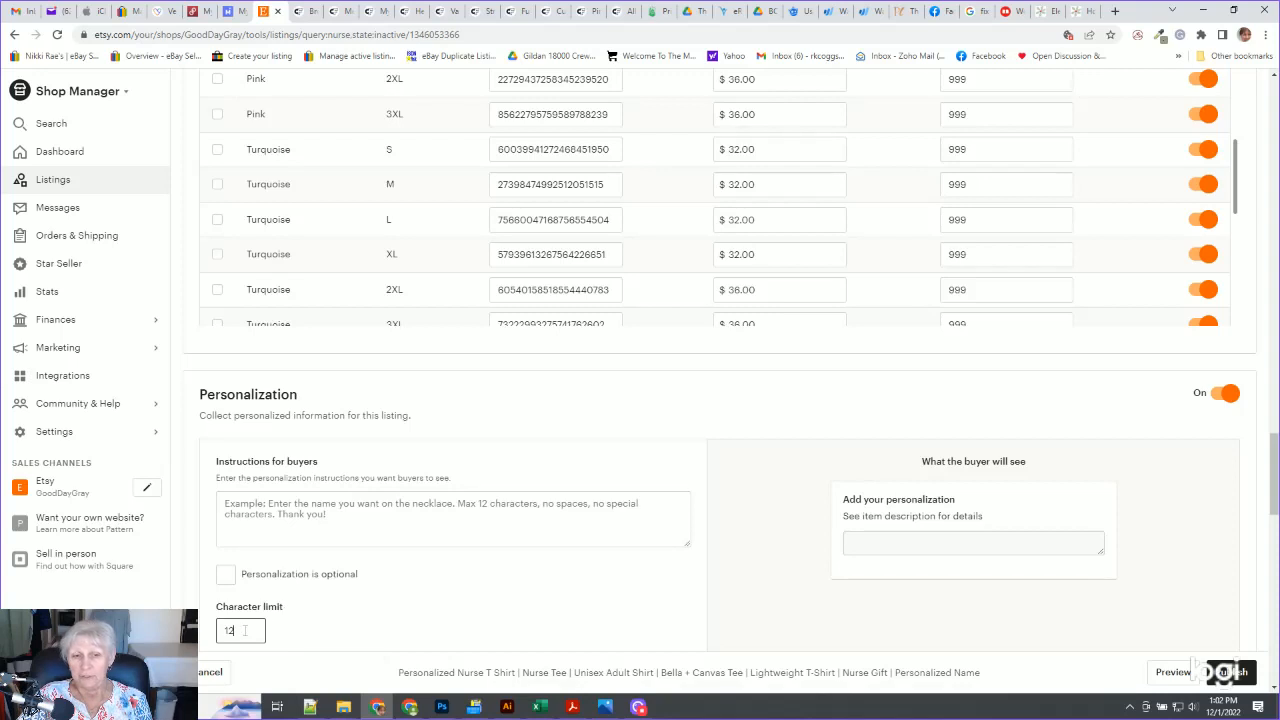
left_click_drag(244, 630, 202, 637)
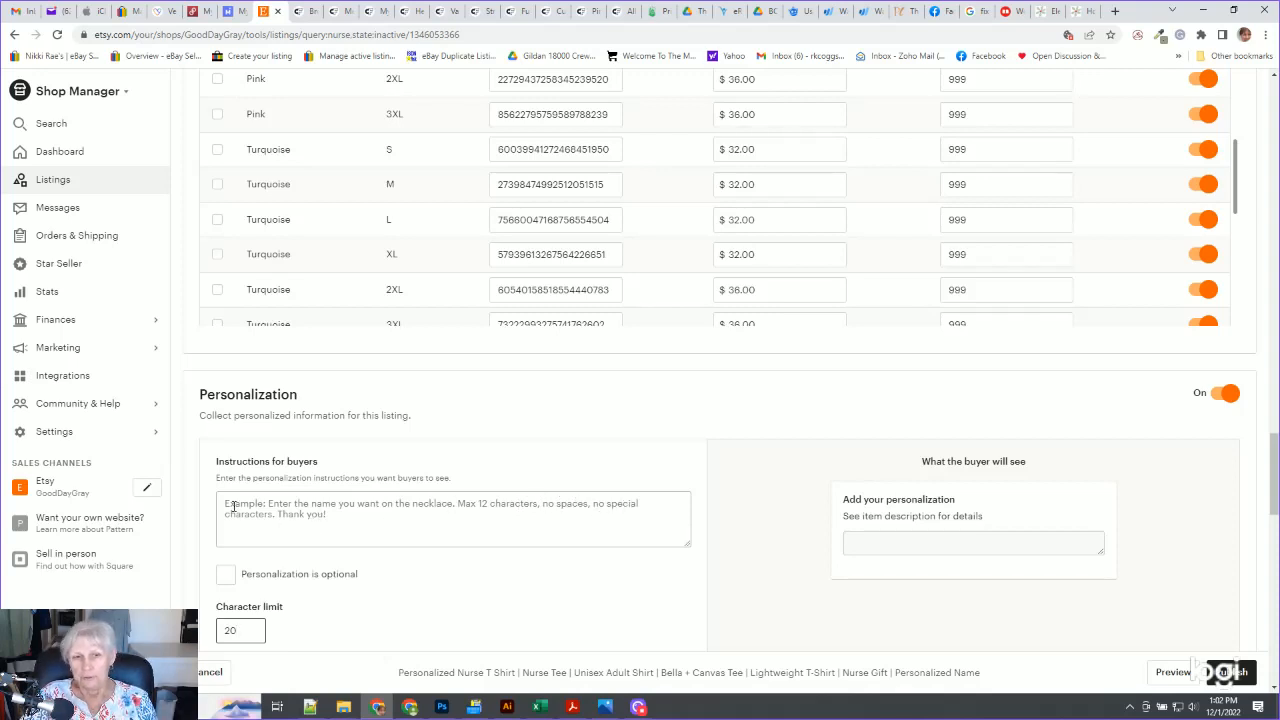
Enter the buyer instructions for personalization as "Enter your name, max 20 characters."
scroll(284, 523, "down", 2)
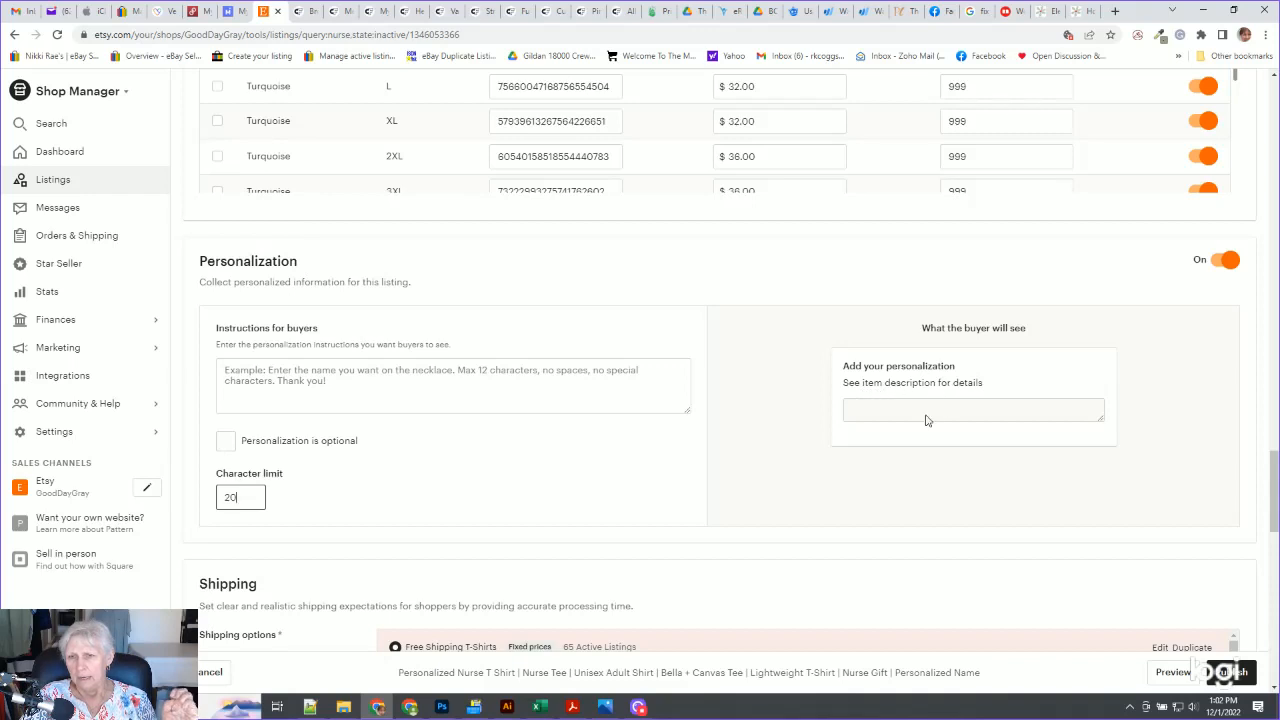
left_click_drag(1099, 419, 1100, 466)
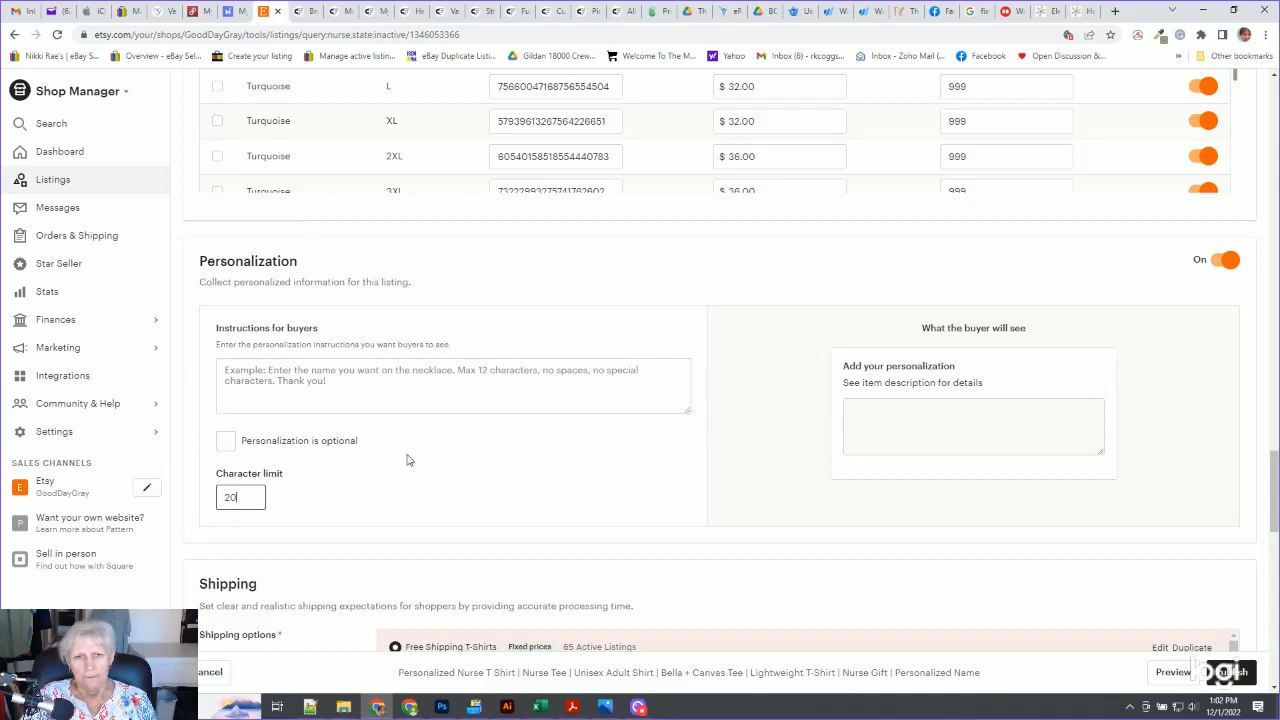
left_click(873, 427)
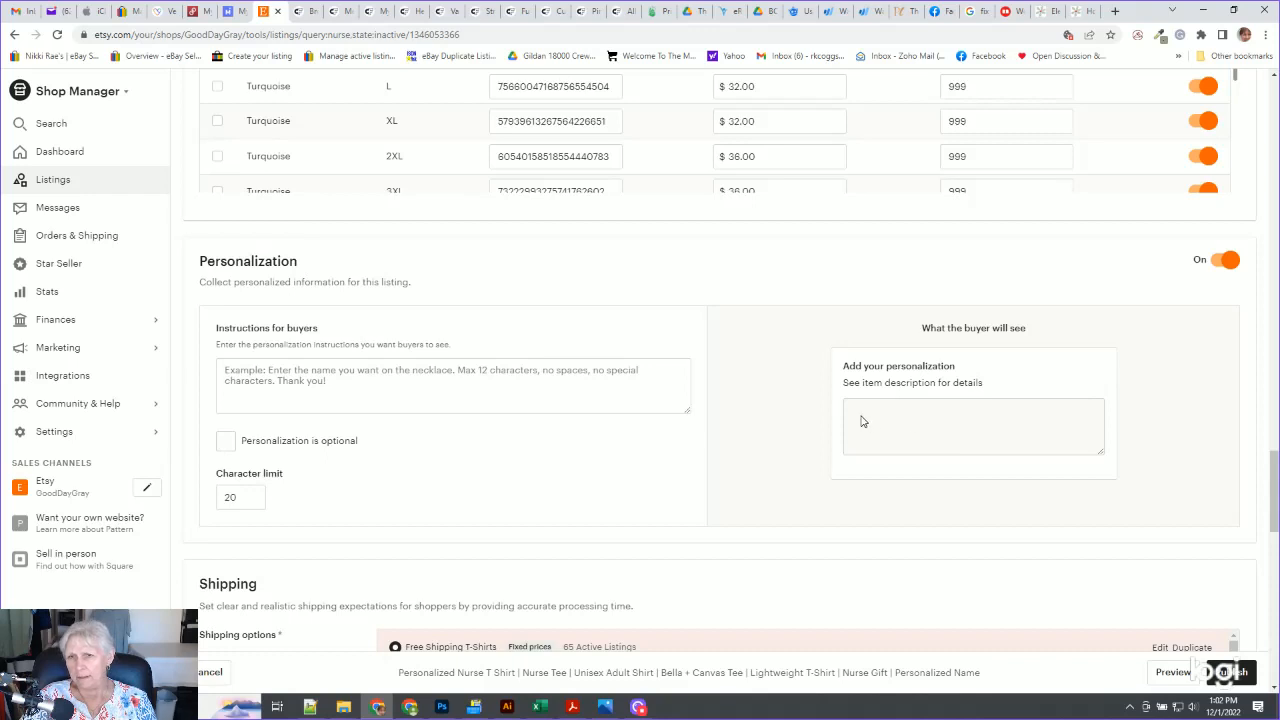
left_click(222, 370)
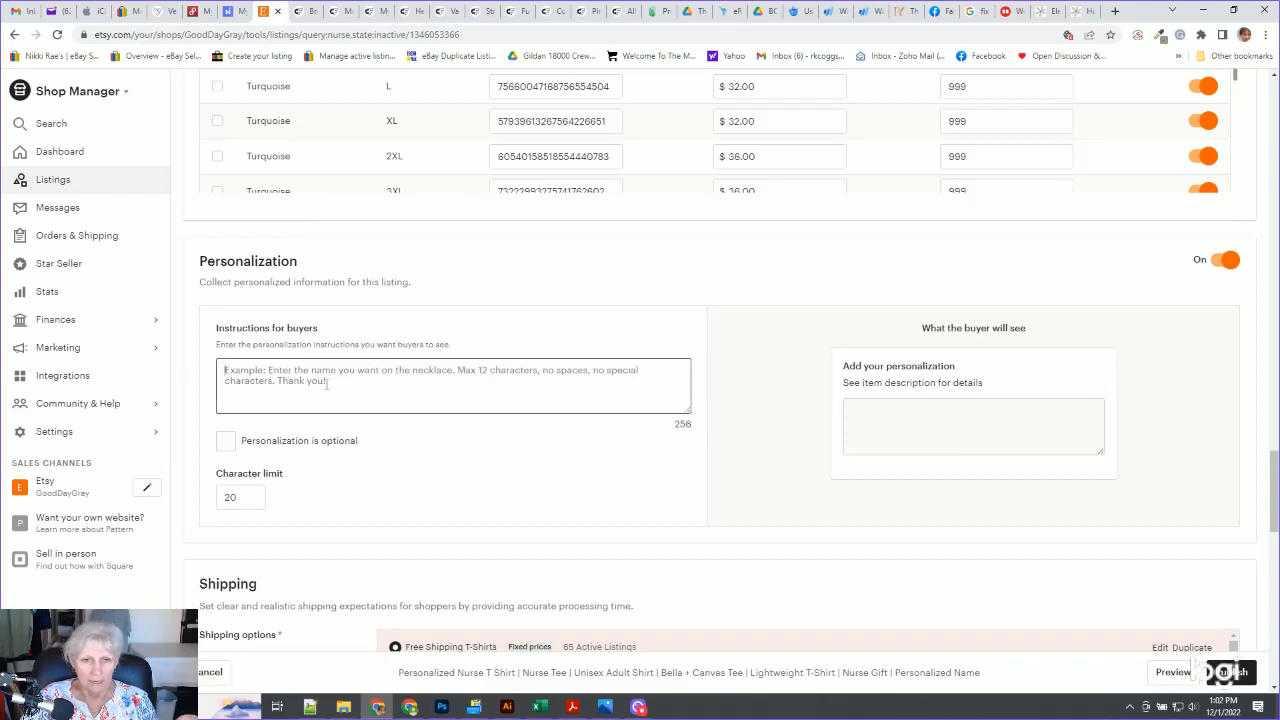
type("E")
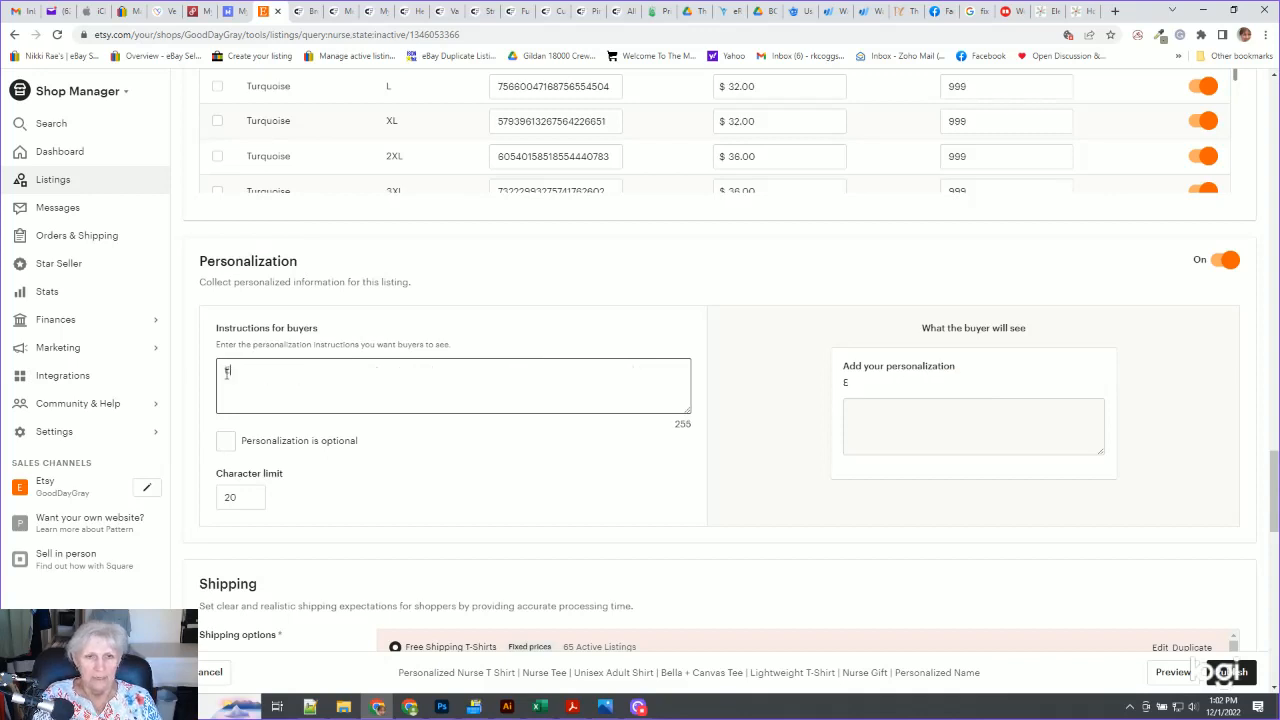
type("nter your name ")
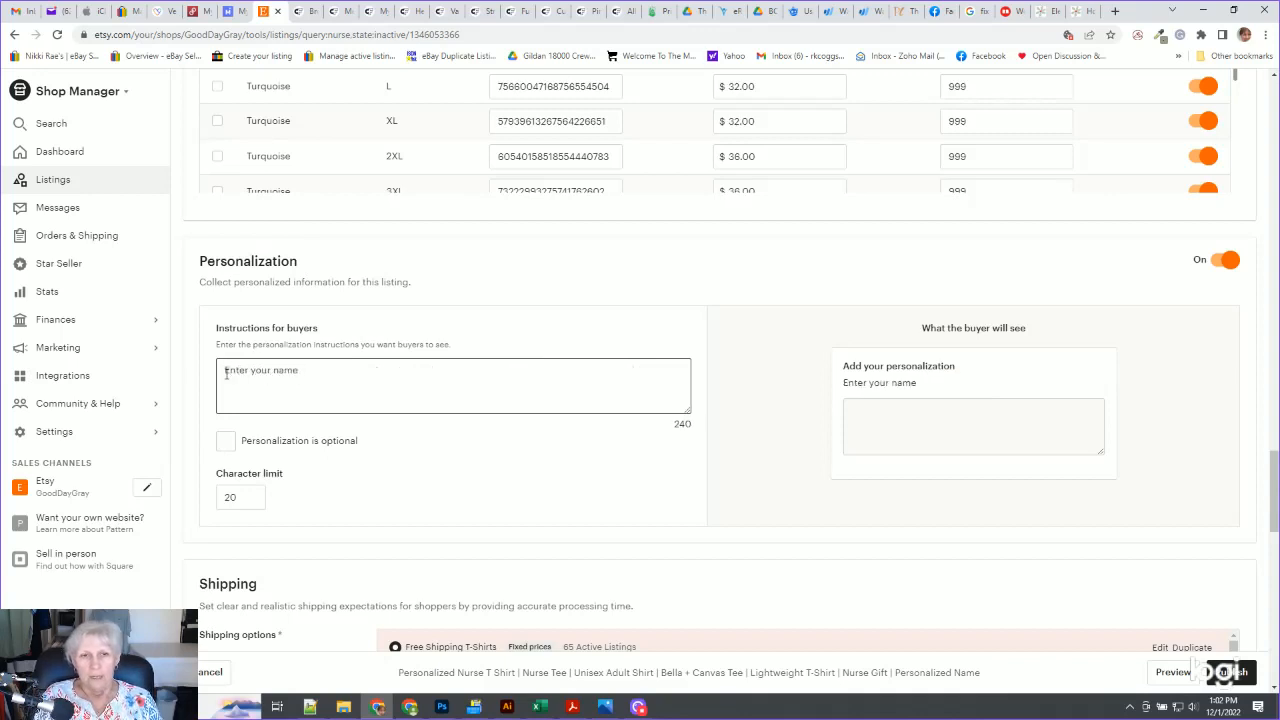
type(", ")
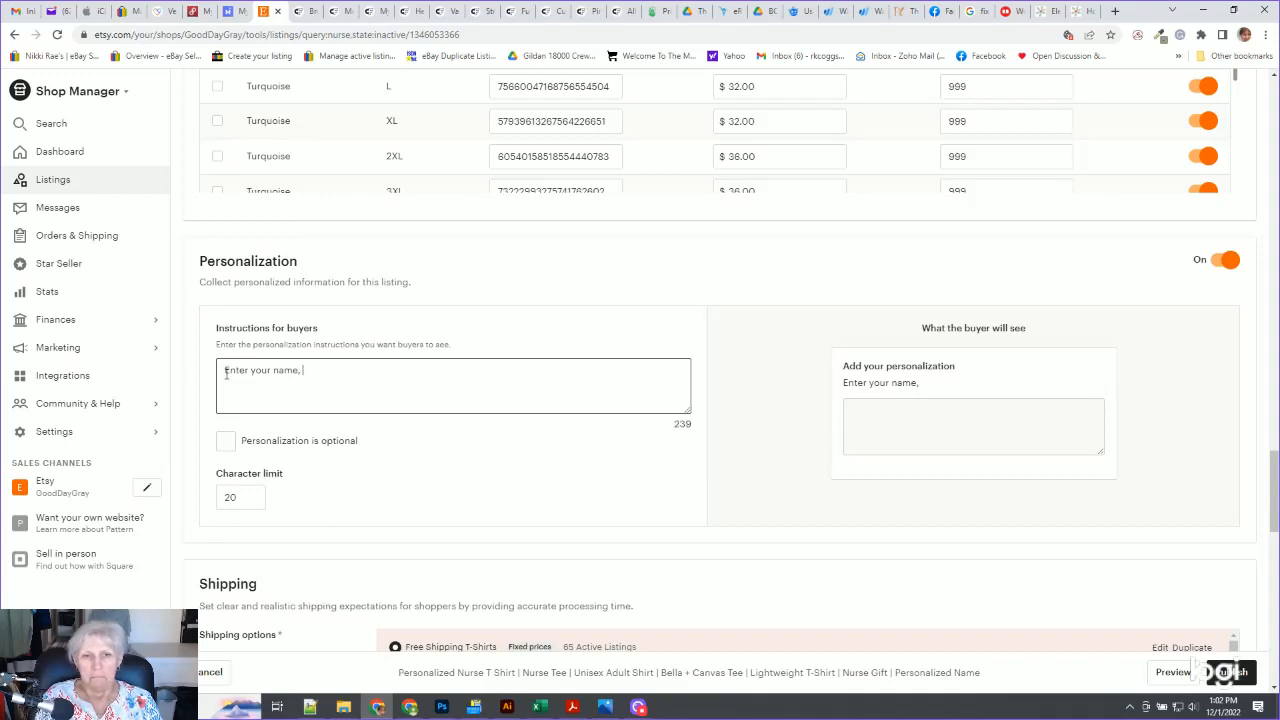
type("max 20 ")
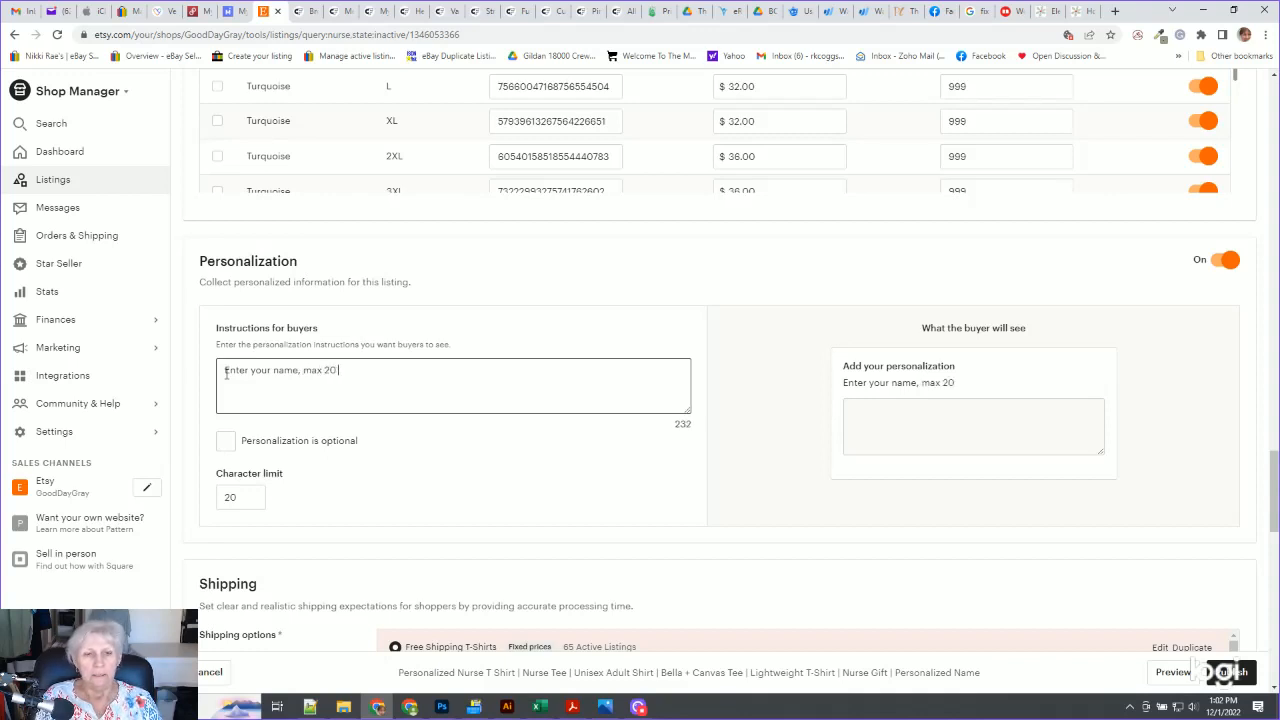
type("charact")
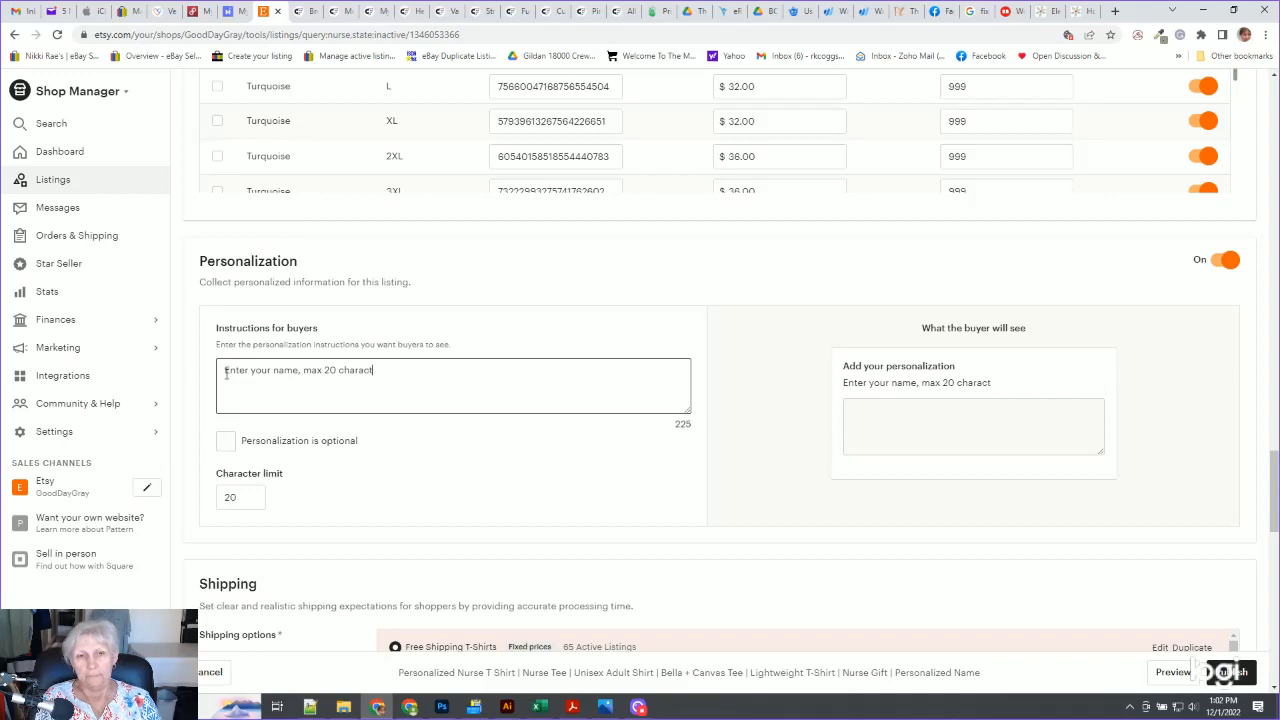
type("oers")
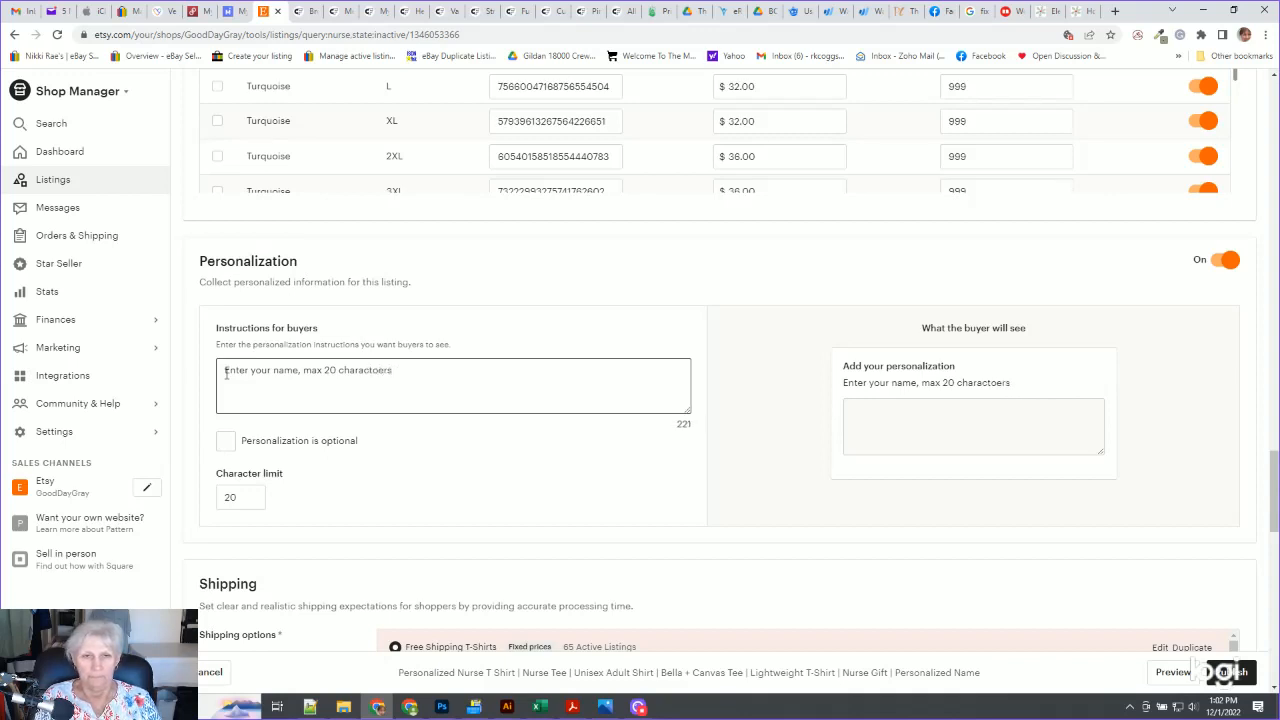
type(".s.")
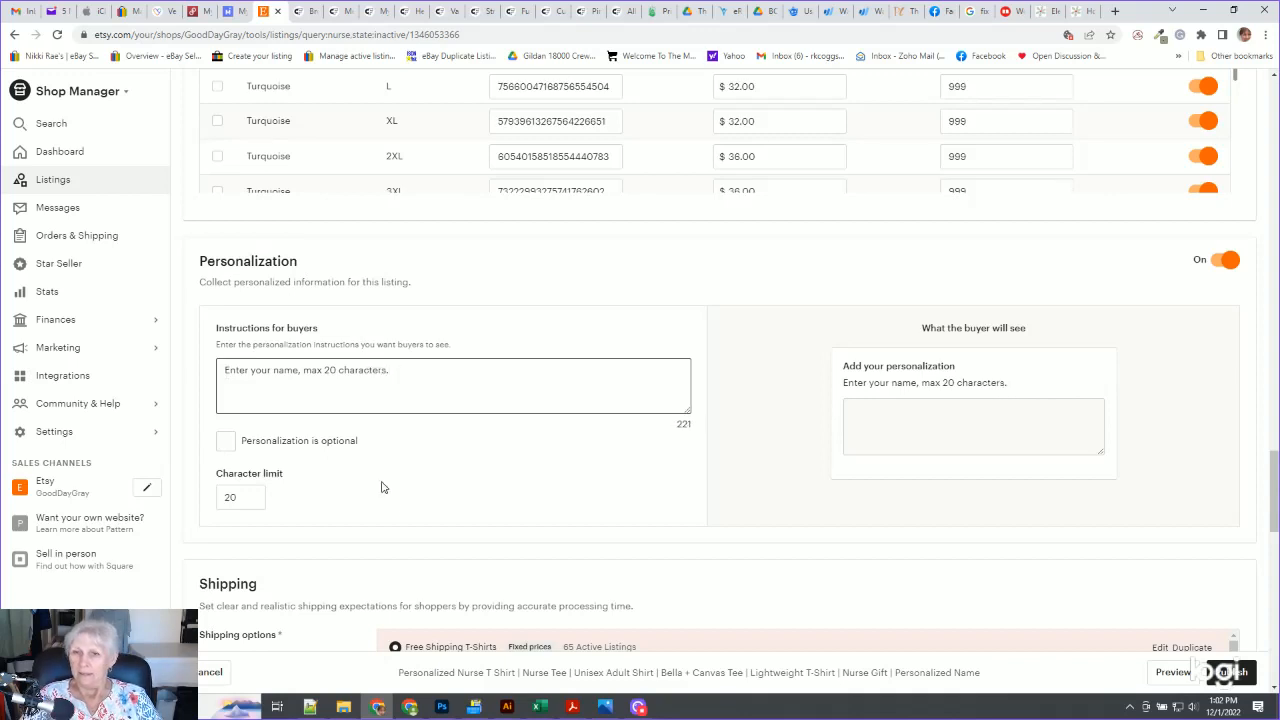
left_click(852, 426)
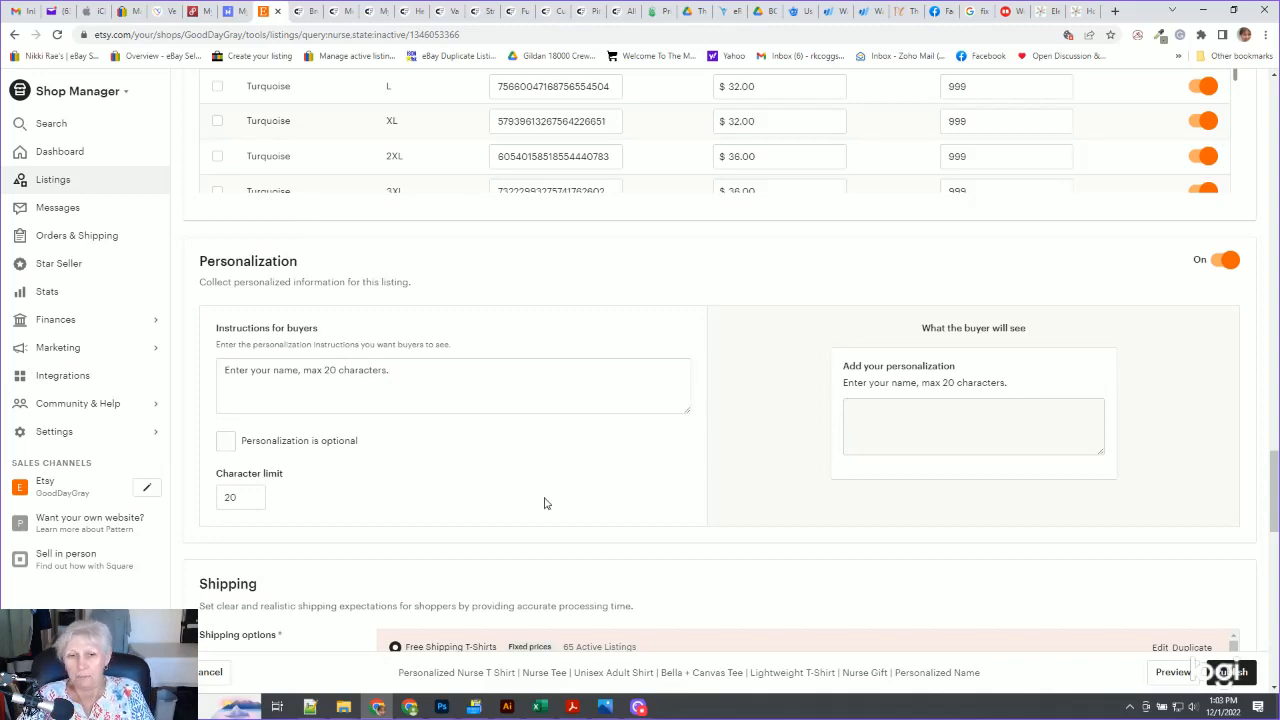
Apply the No returns or exchanges policy to the listing
scroll(420, 409, "down", 1)
scroll(275, 500, "down", 10)
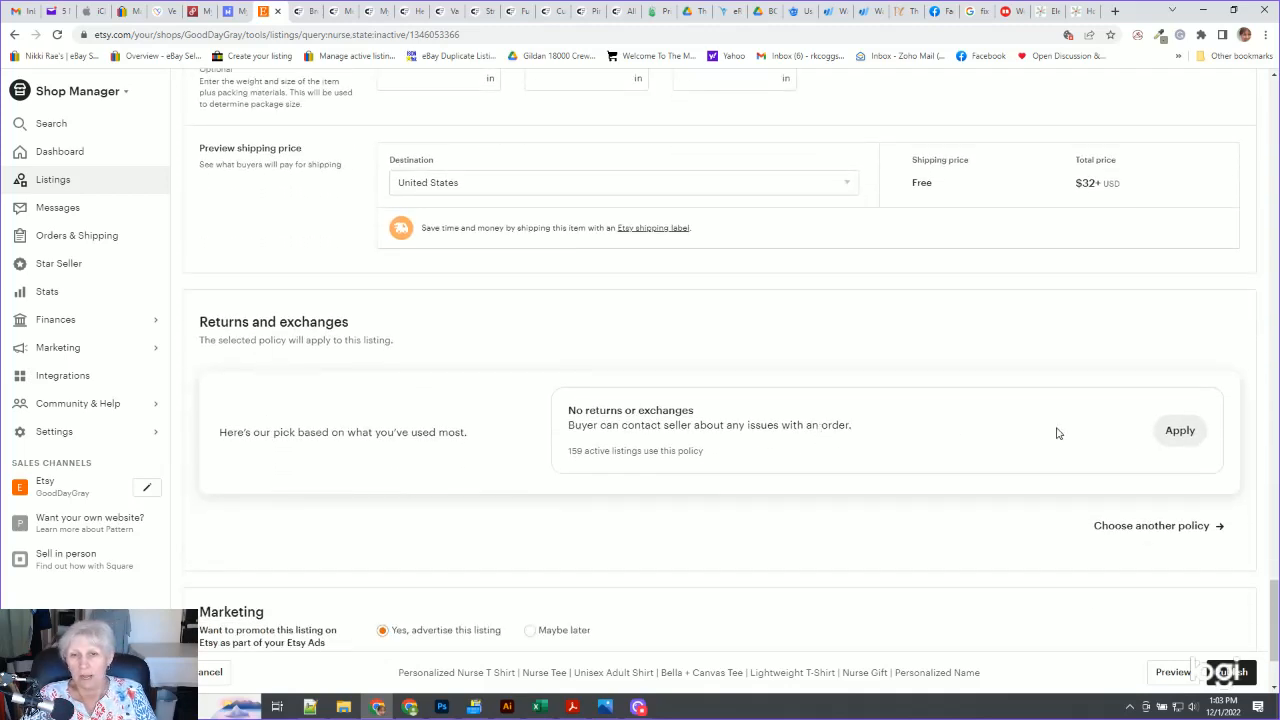
left_click(1182, 438)
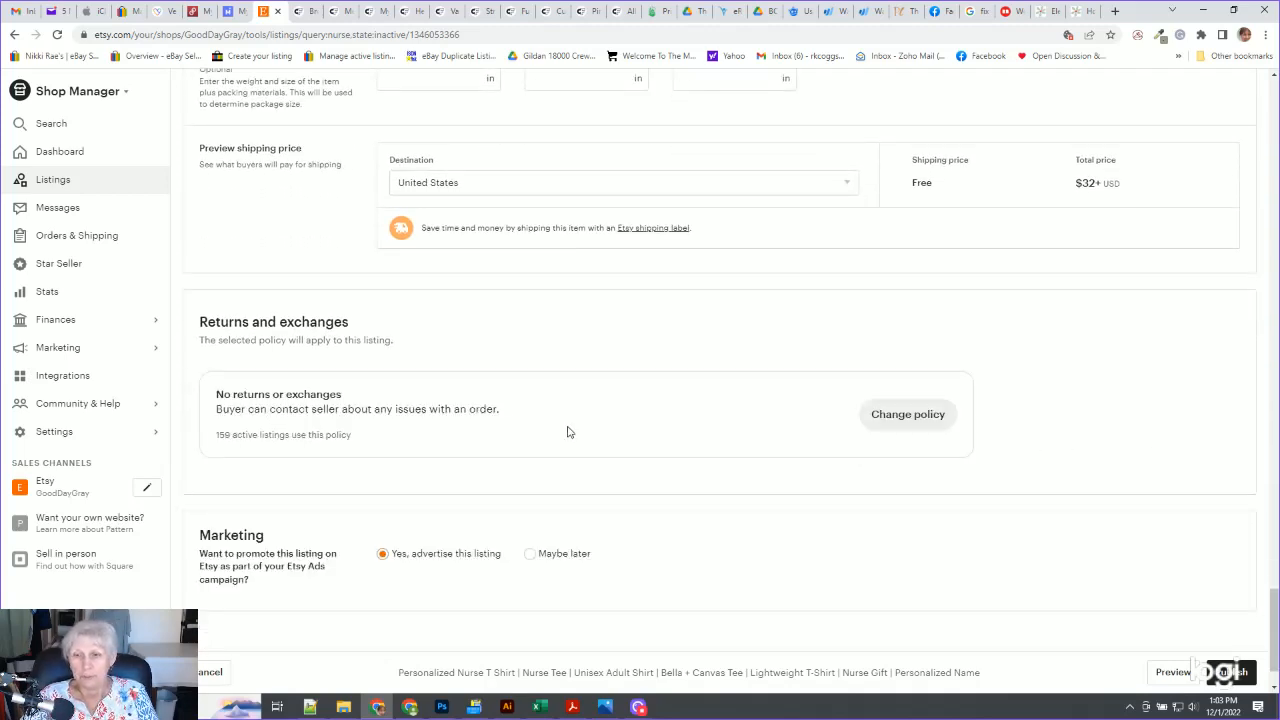
scroll(566, 440, "down", 1)
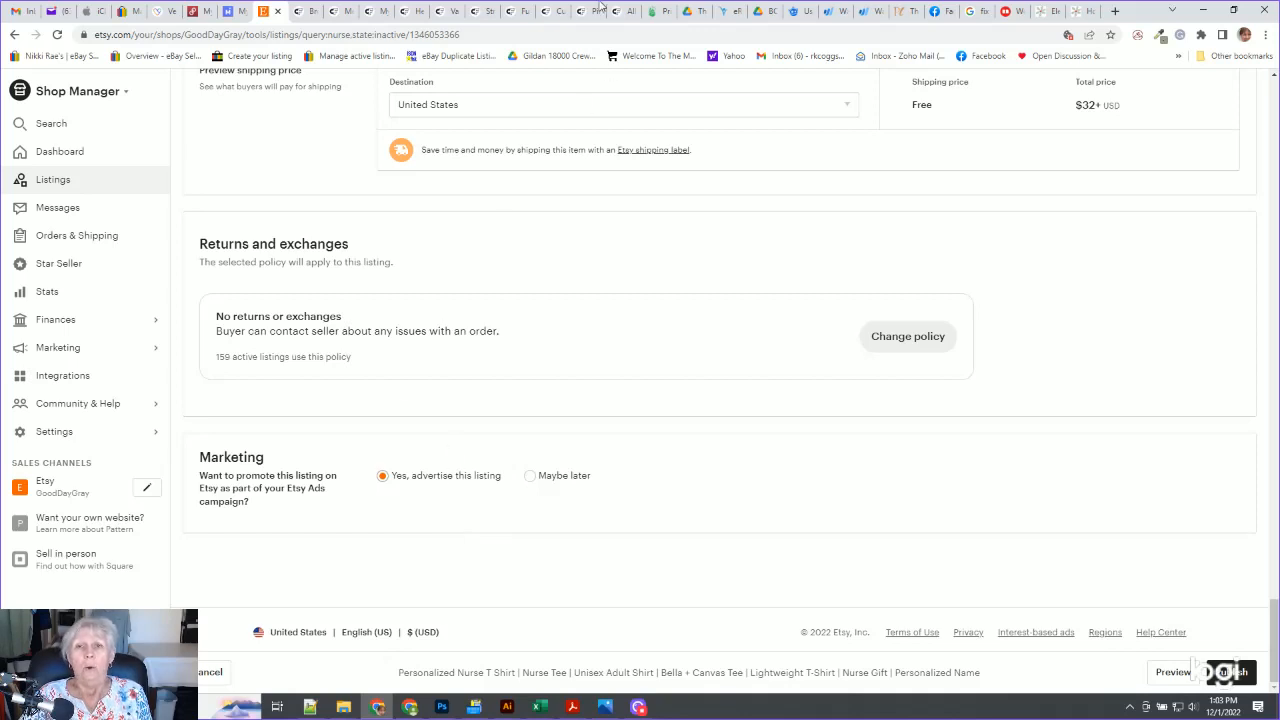
Switch to Printify and examine the Printify orders and Other orders lists
left_click(656, 14)
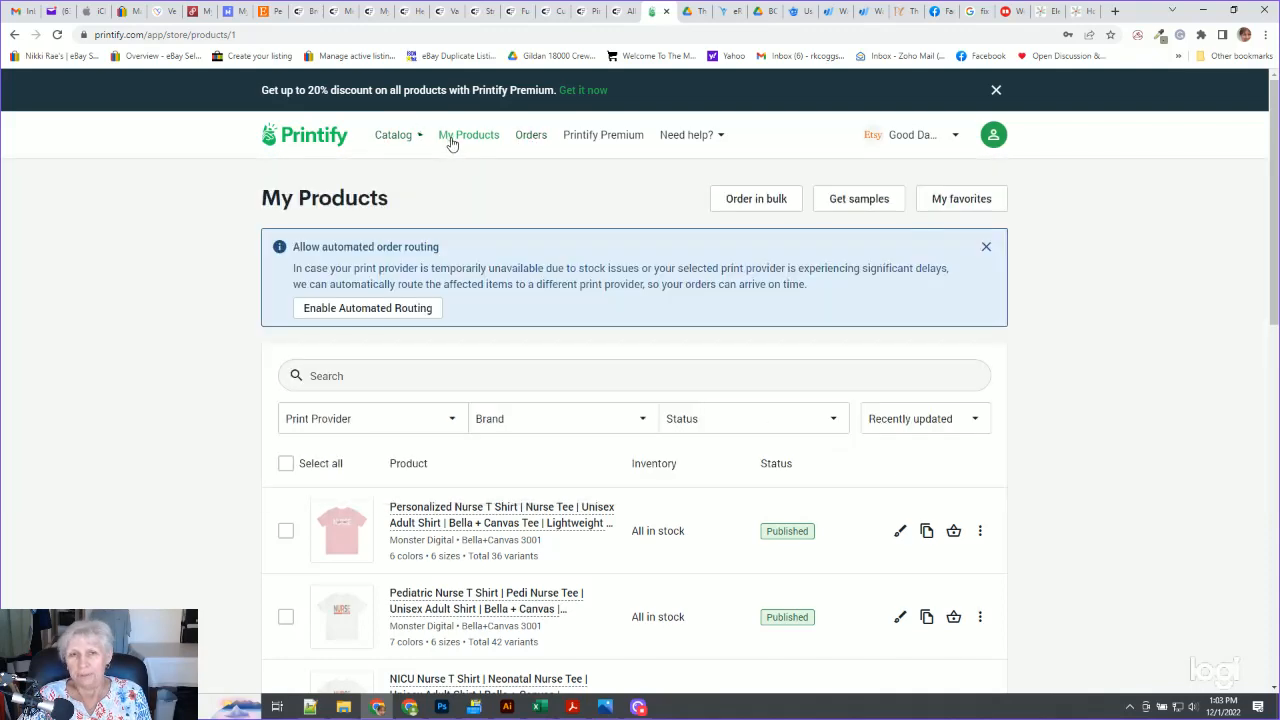
left_click(529, 139)
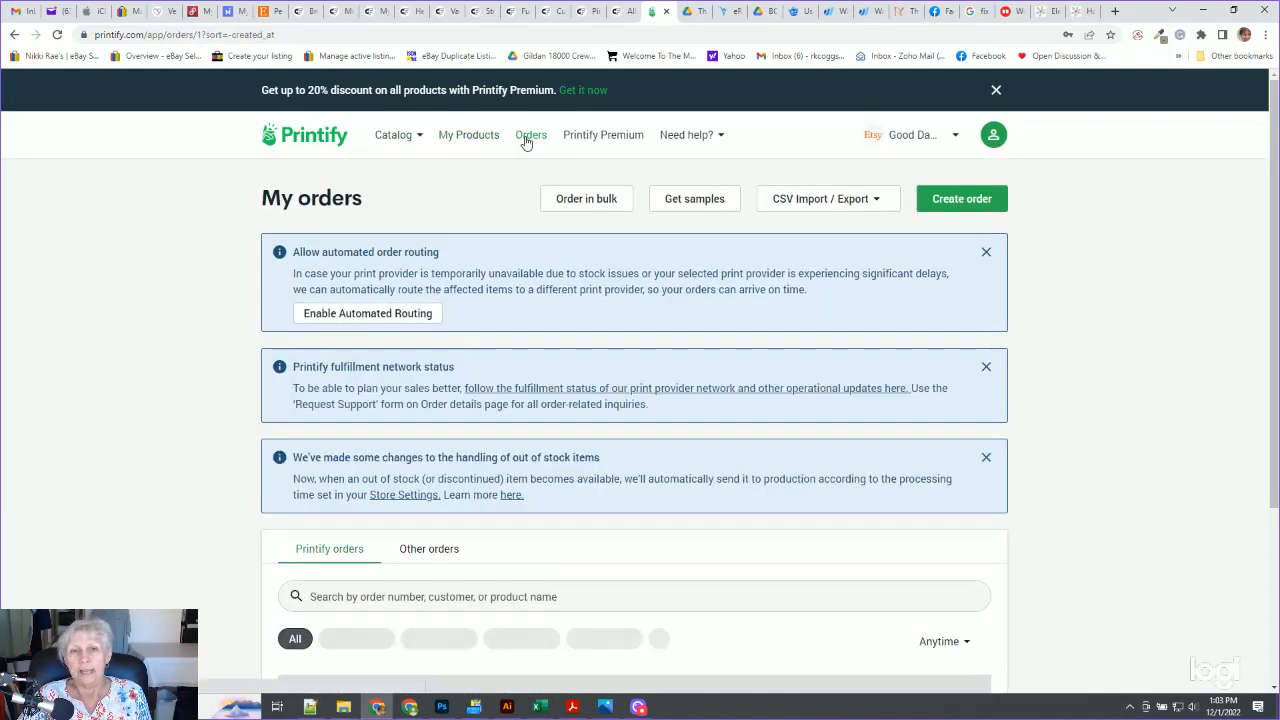
scroll(86, 444, "down", 3)
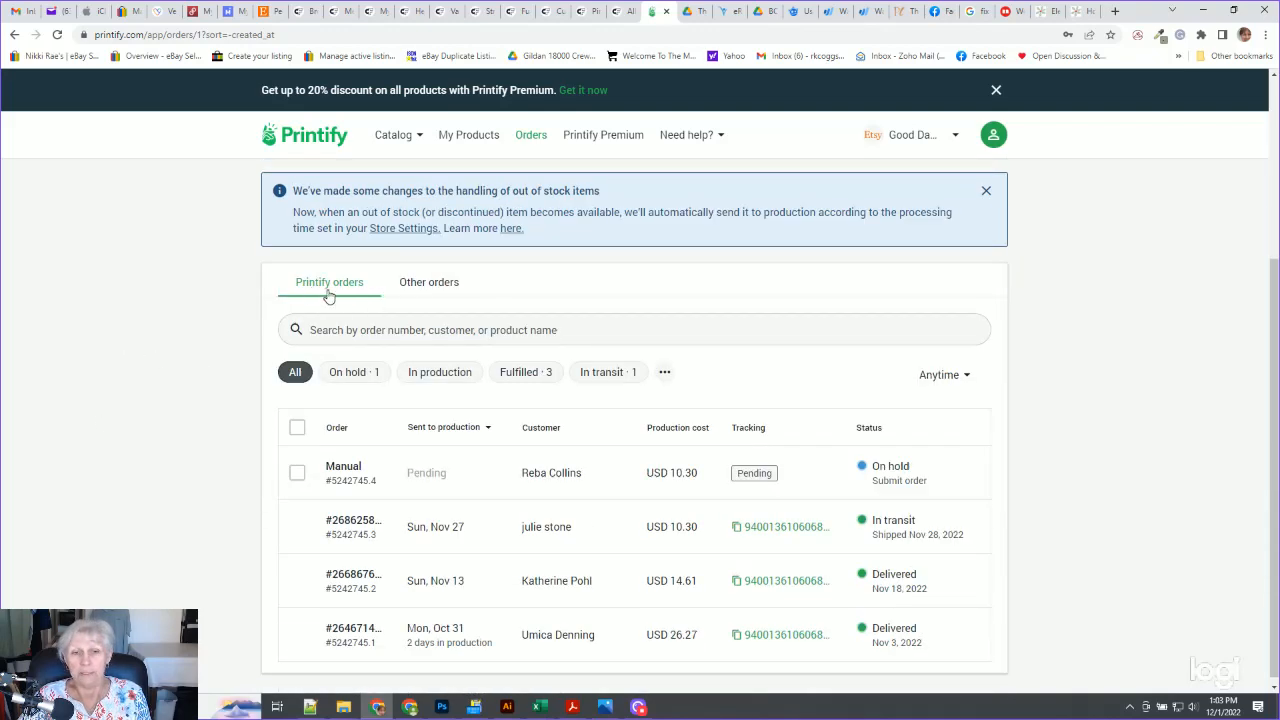
left_click(432, 289)
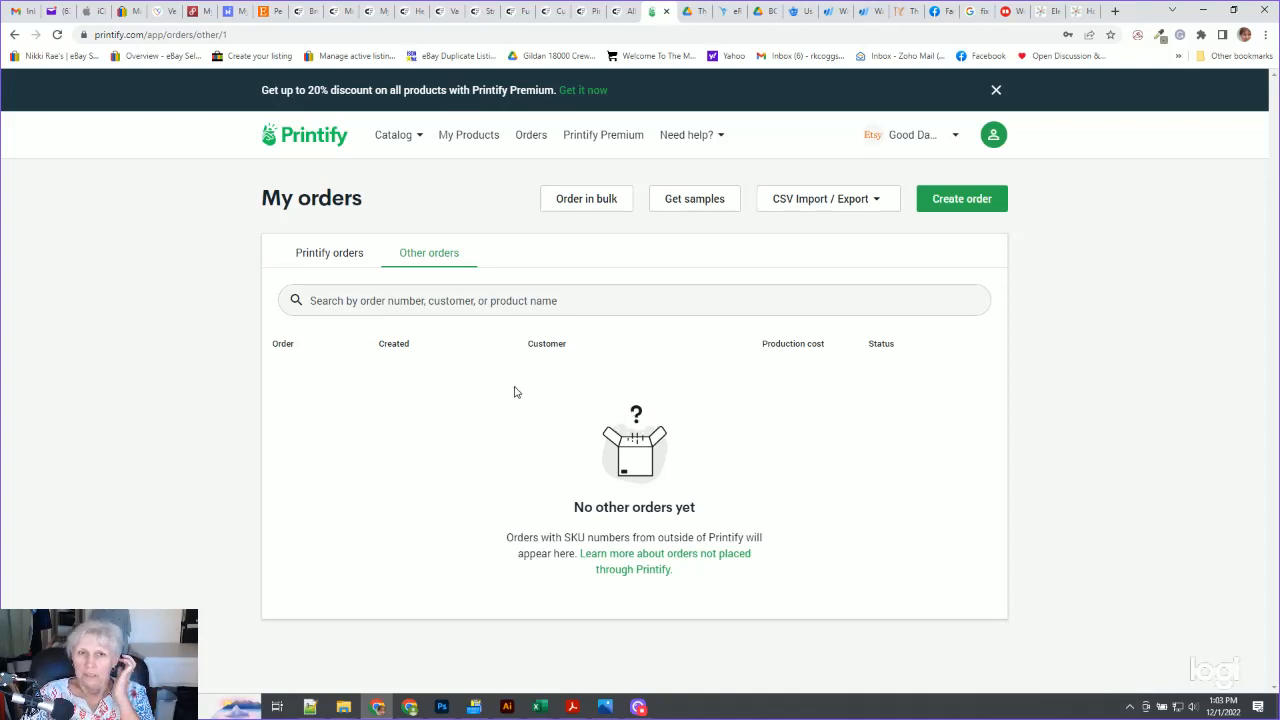
left_click(328, 253)
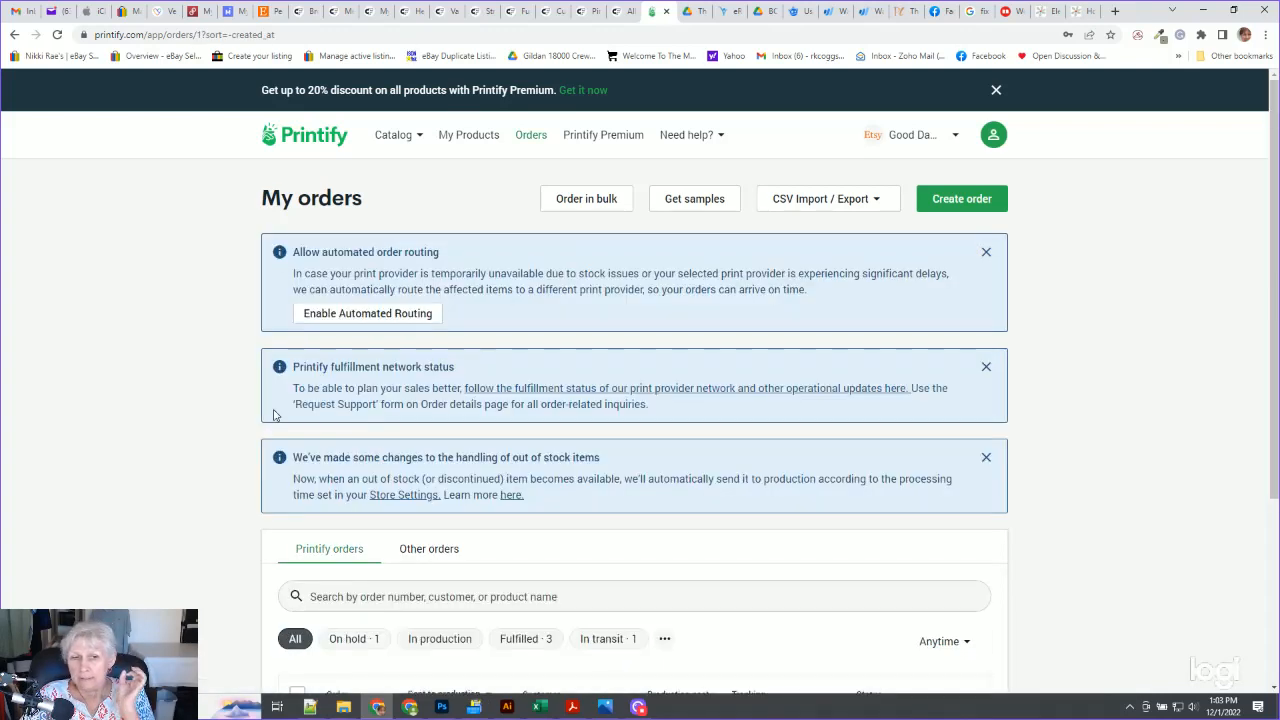
Open the on-hold manual order and its edit page, then return to My Products
scroll(260, 418, "down", 2)
scroll(372, 312, "up", 1)
scroll(300, 532, "down", 3)
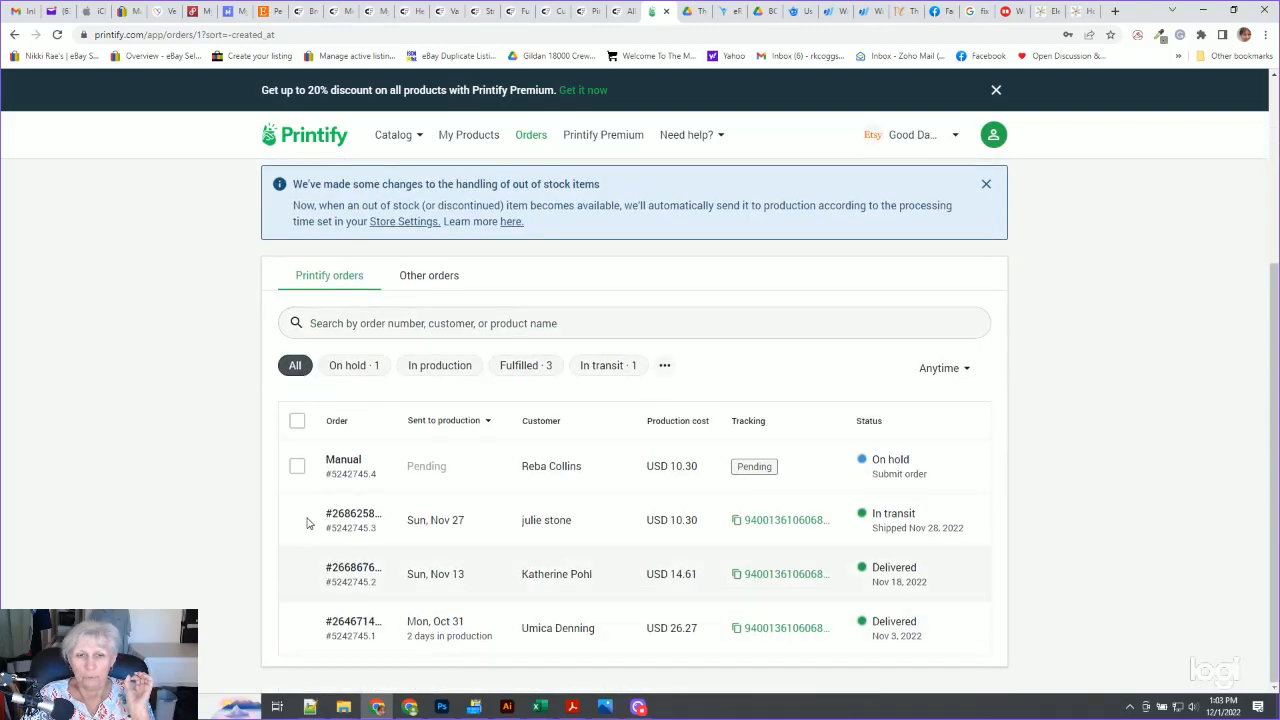
mouse_move(797, 491)
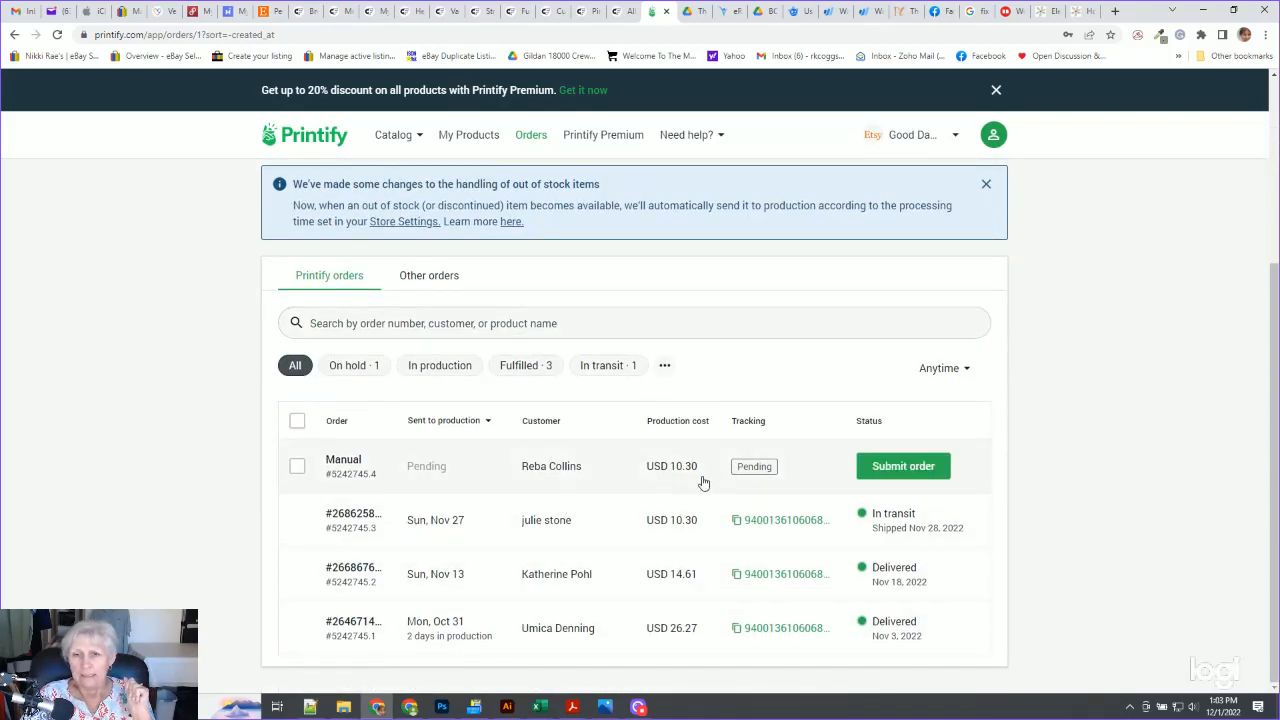
left_click(347, 467)
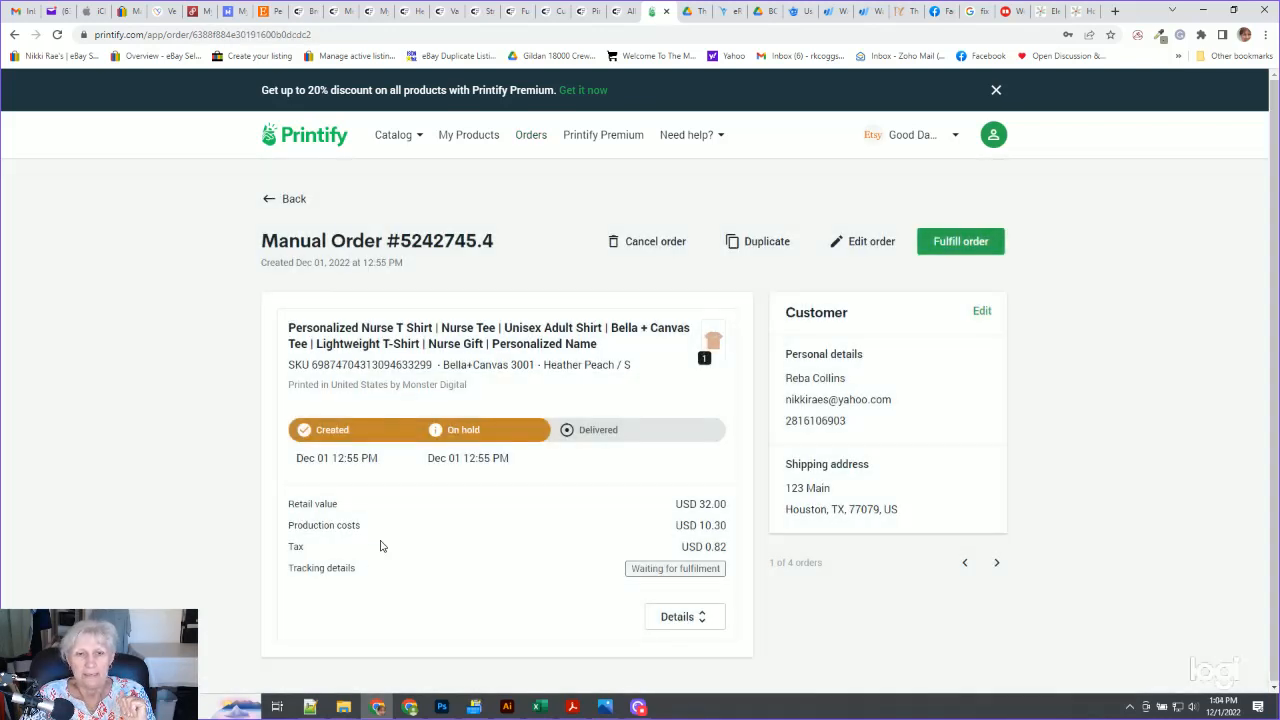
left_click(850, 238)
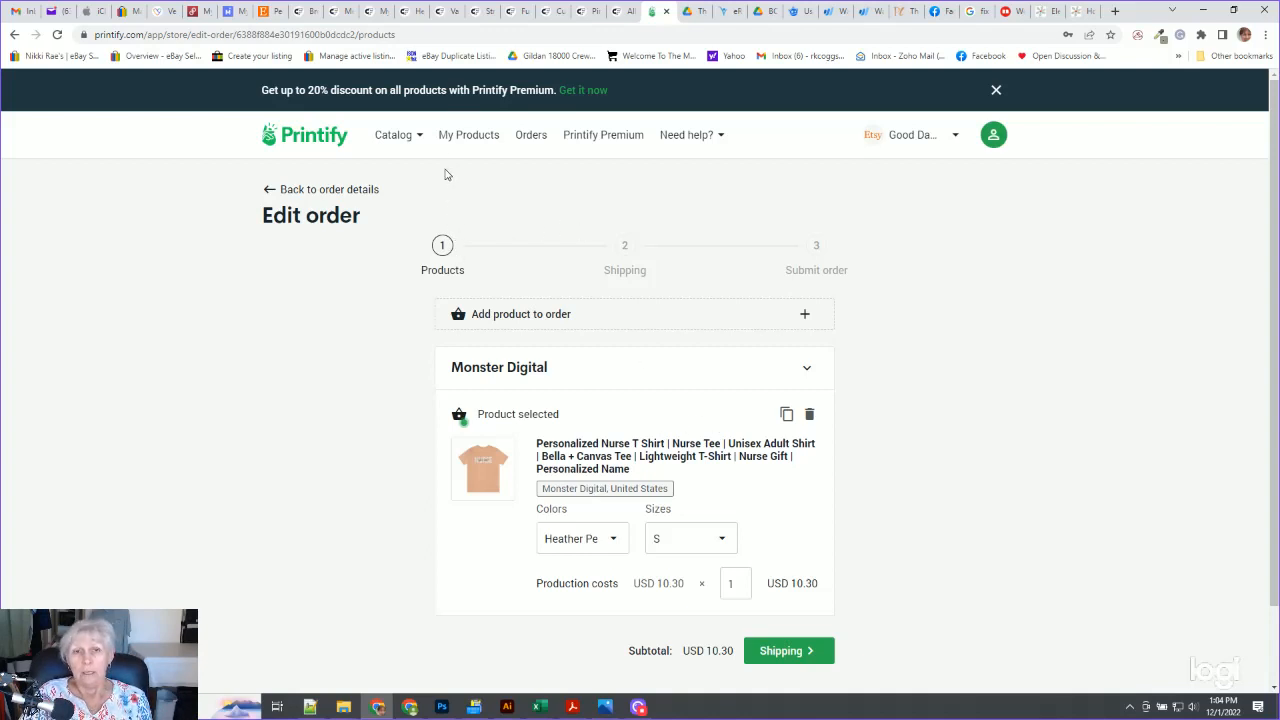
left_click(460, 143)
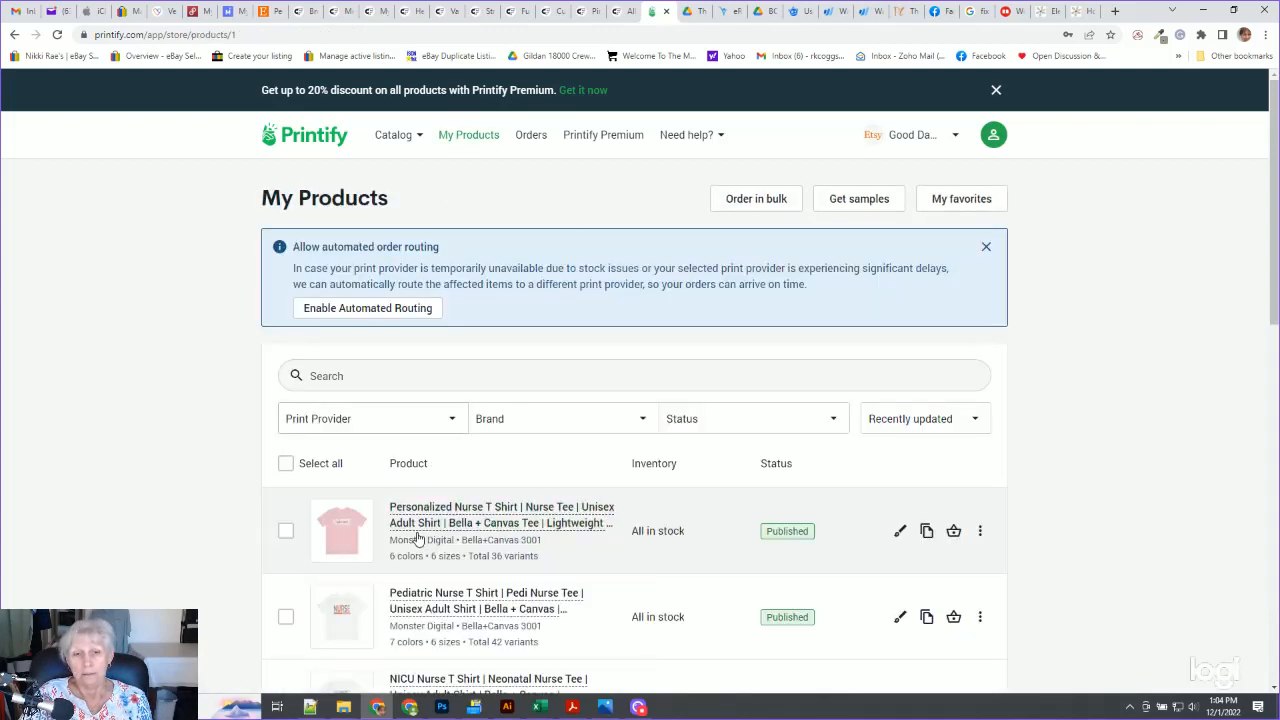
Open the Personalized Nurse T Shirt in the product editor and save the product
left_click(900, 531)
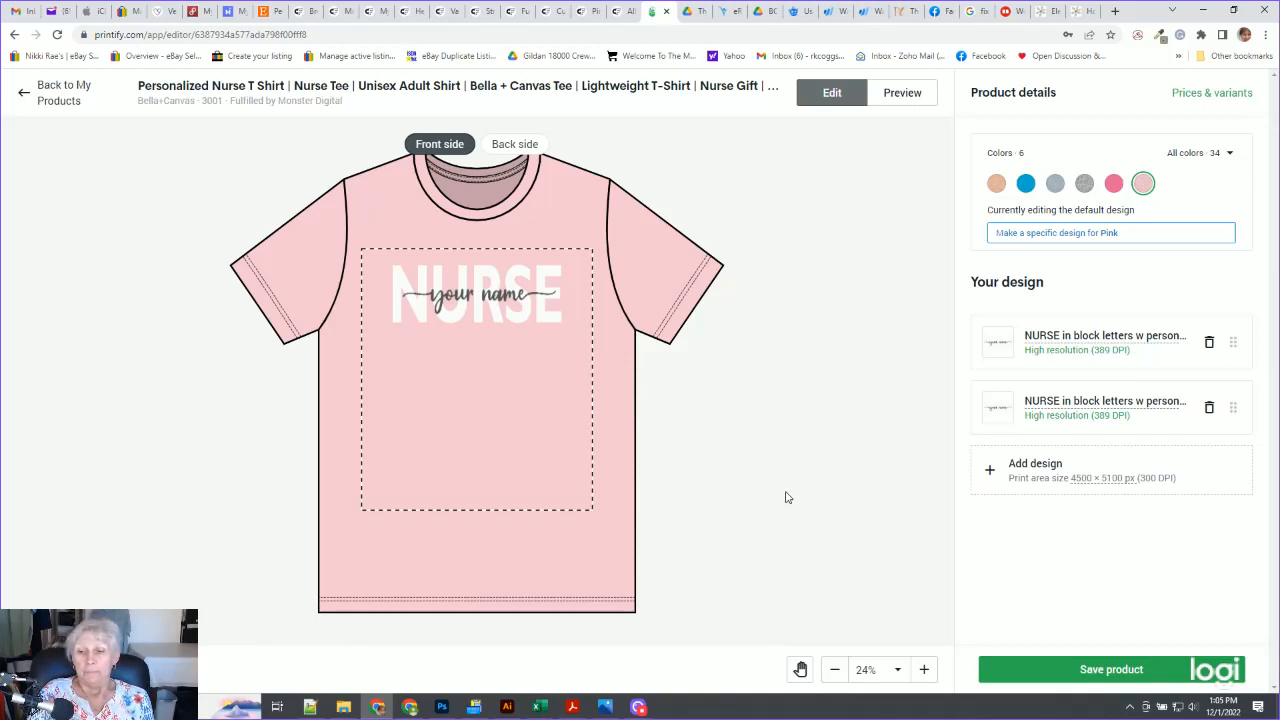
left_click(1005, 670)
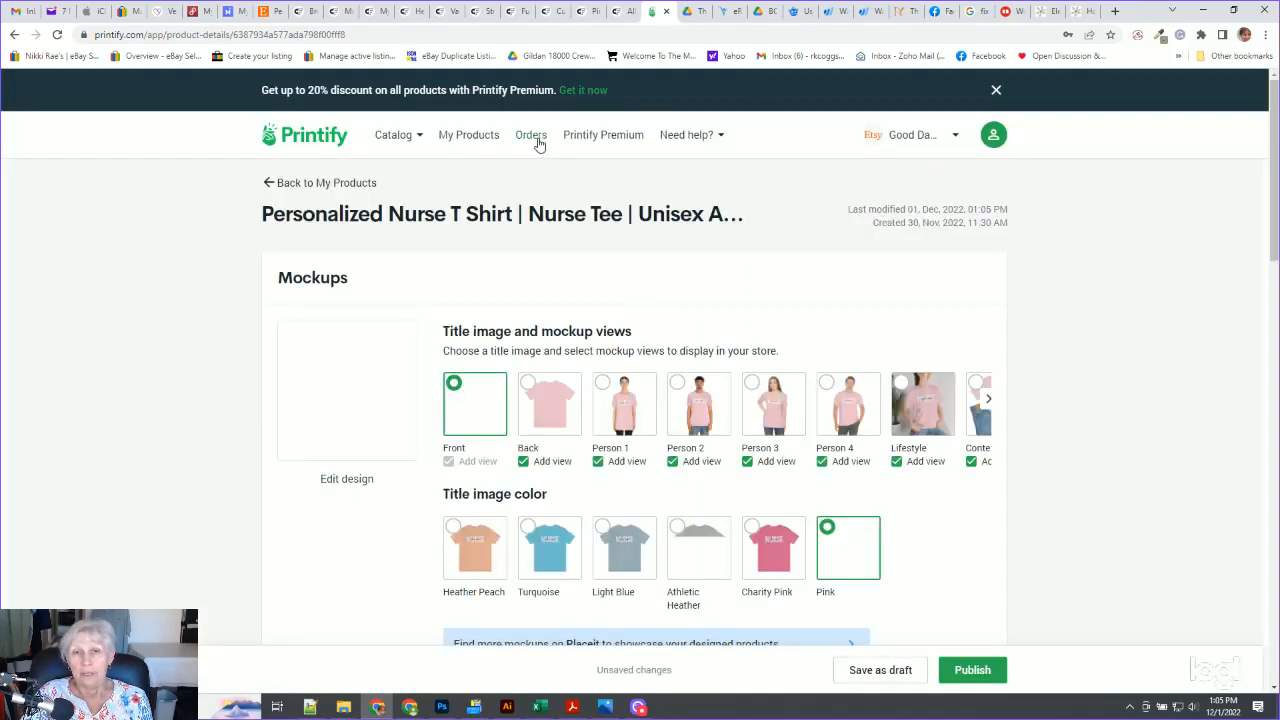
Open the on-hold manual order for editing and remove its current product
left_click(530, 135)
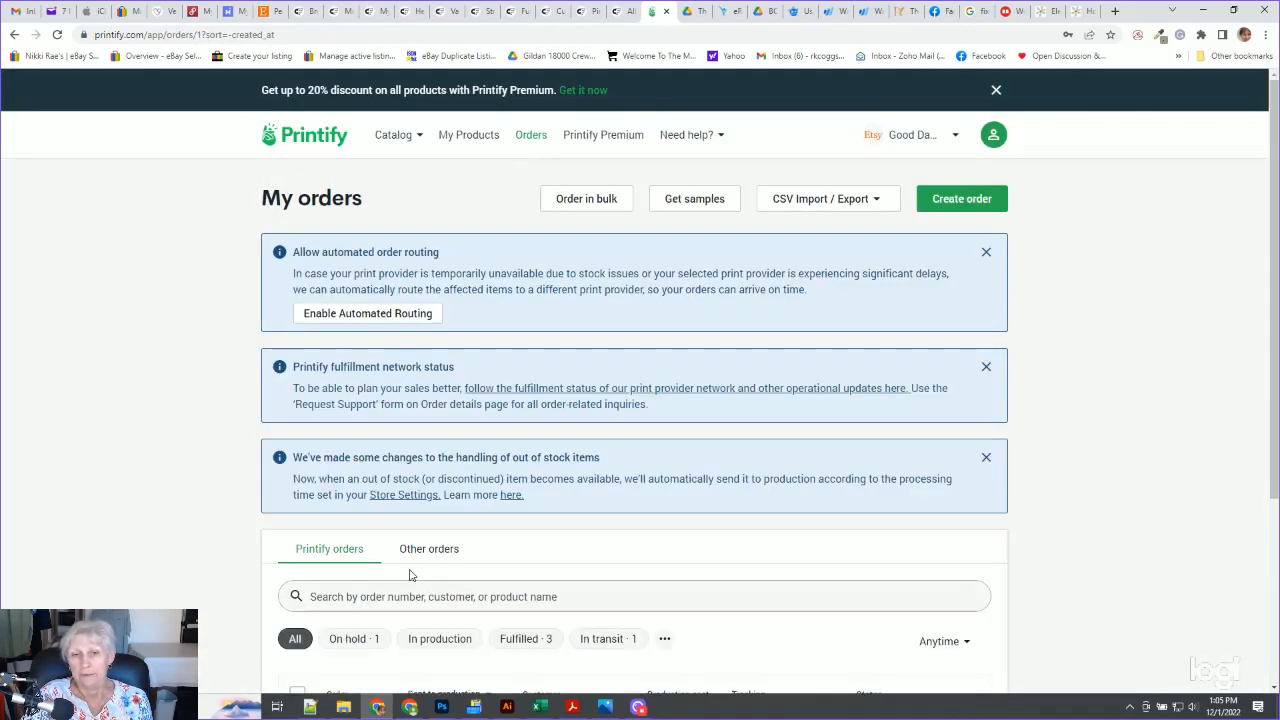
scroll(335, 550, "down", 3)
mouse_move(349, 480)
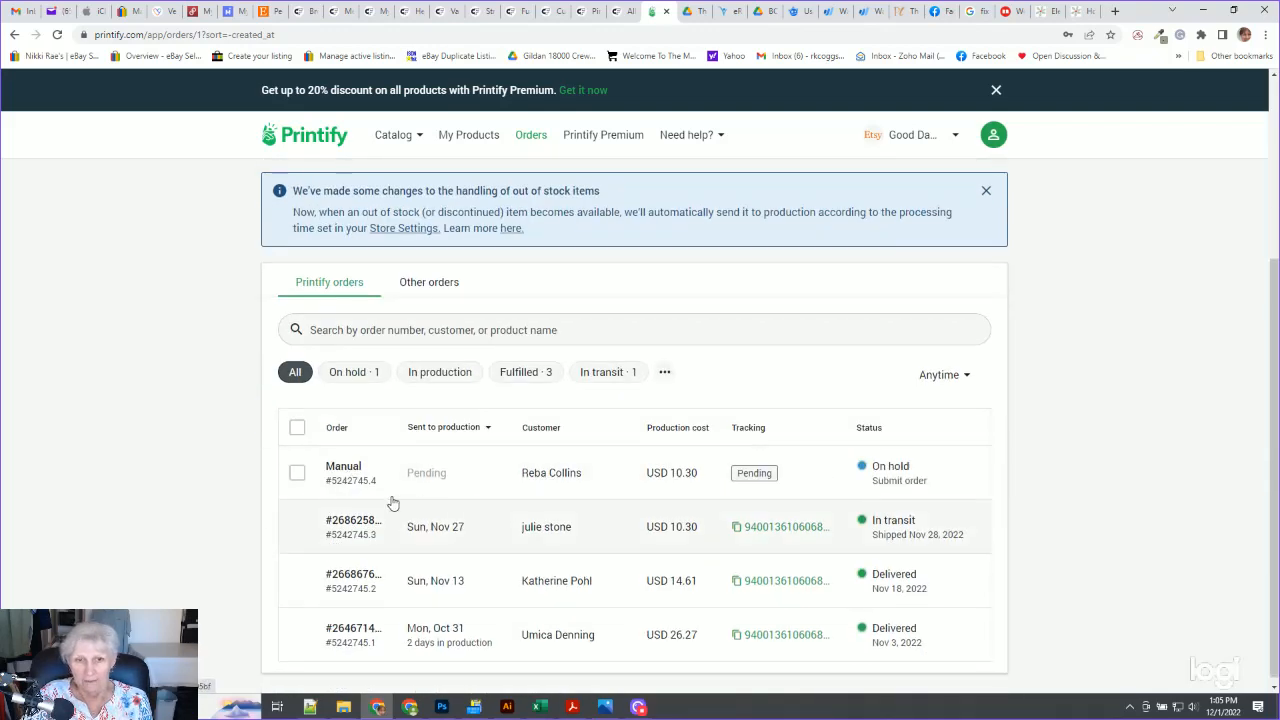
left_click(352, 474)
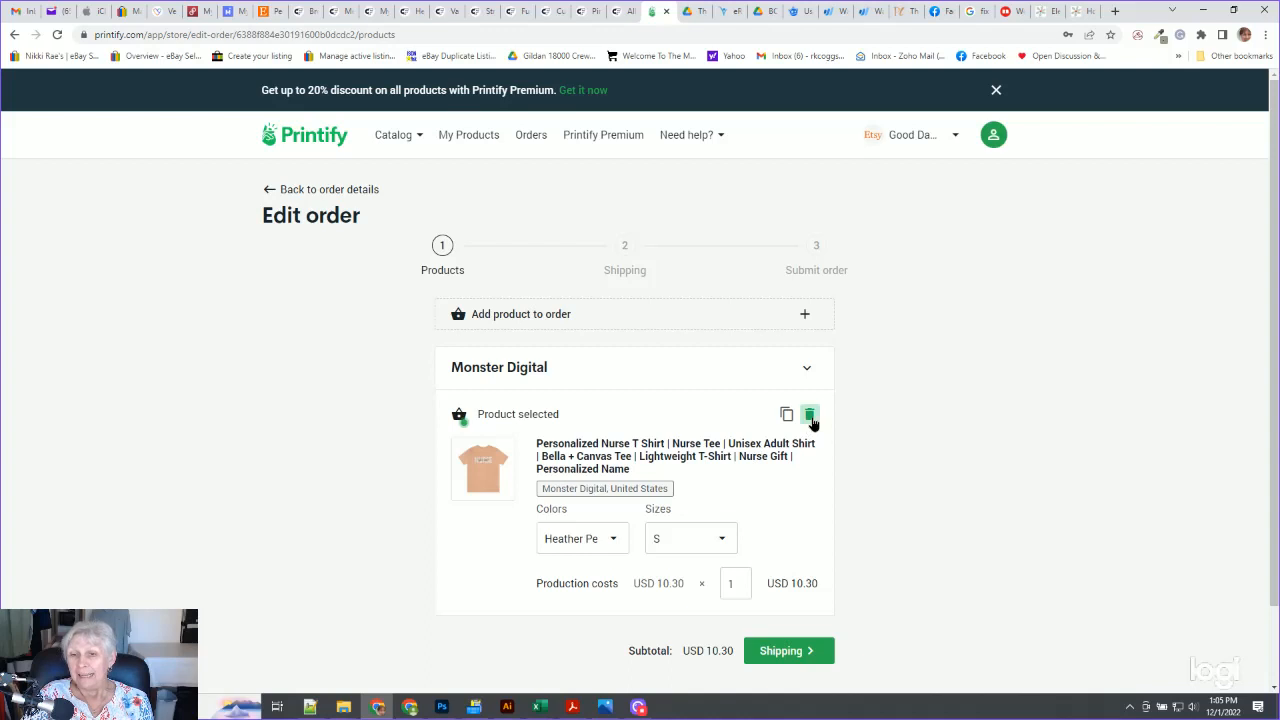
left_click(809, 416)
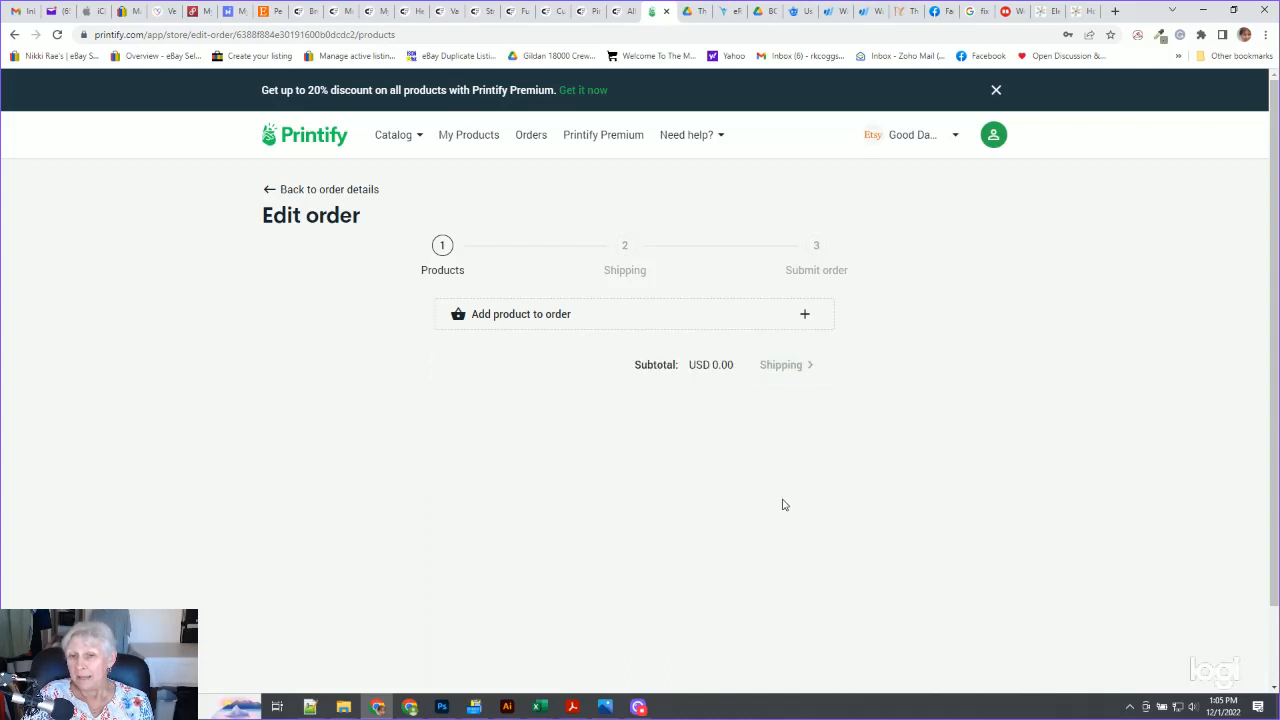
Add the Personalized Nurse T Shirt to the order in Heather Peach, size S
left_click(517, 324)
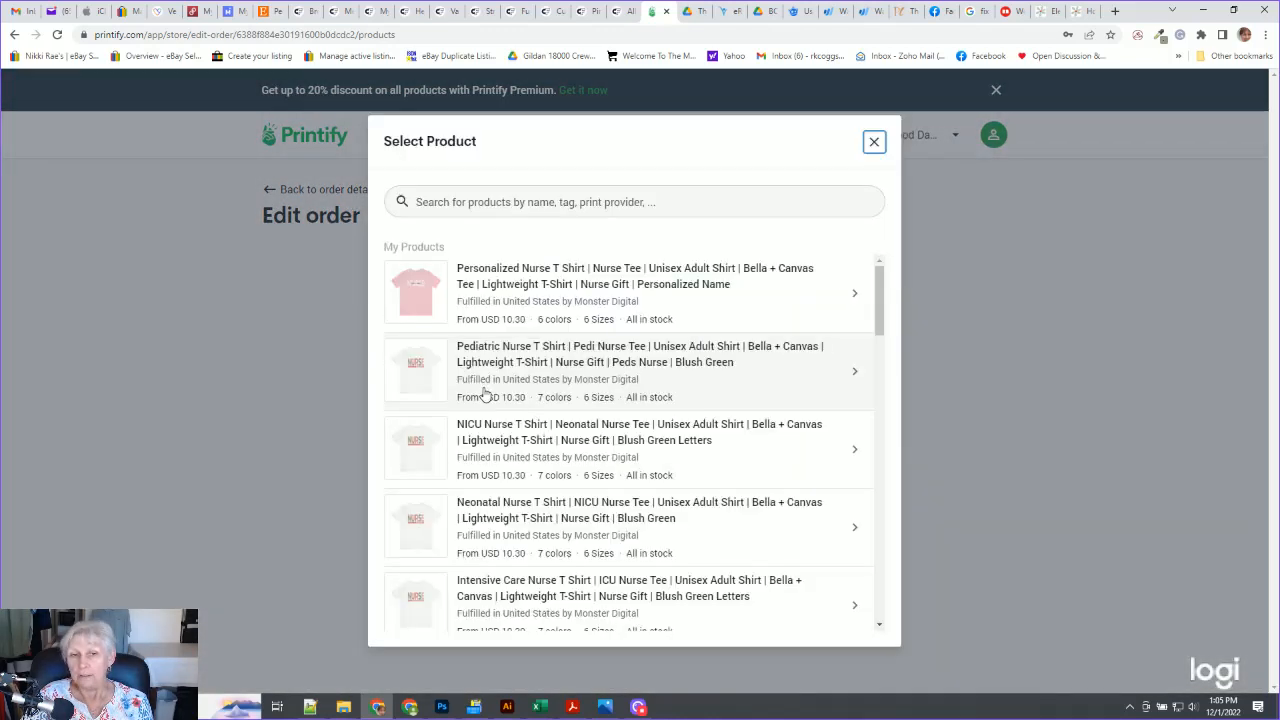
left_click(514, 290)
left_click(514, 292)
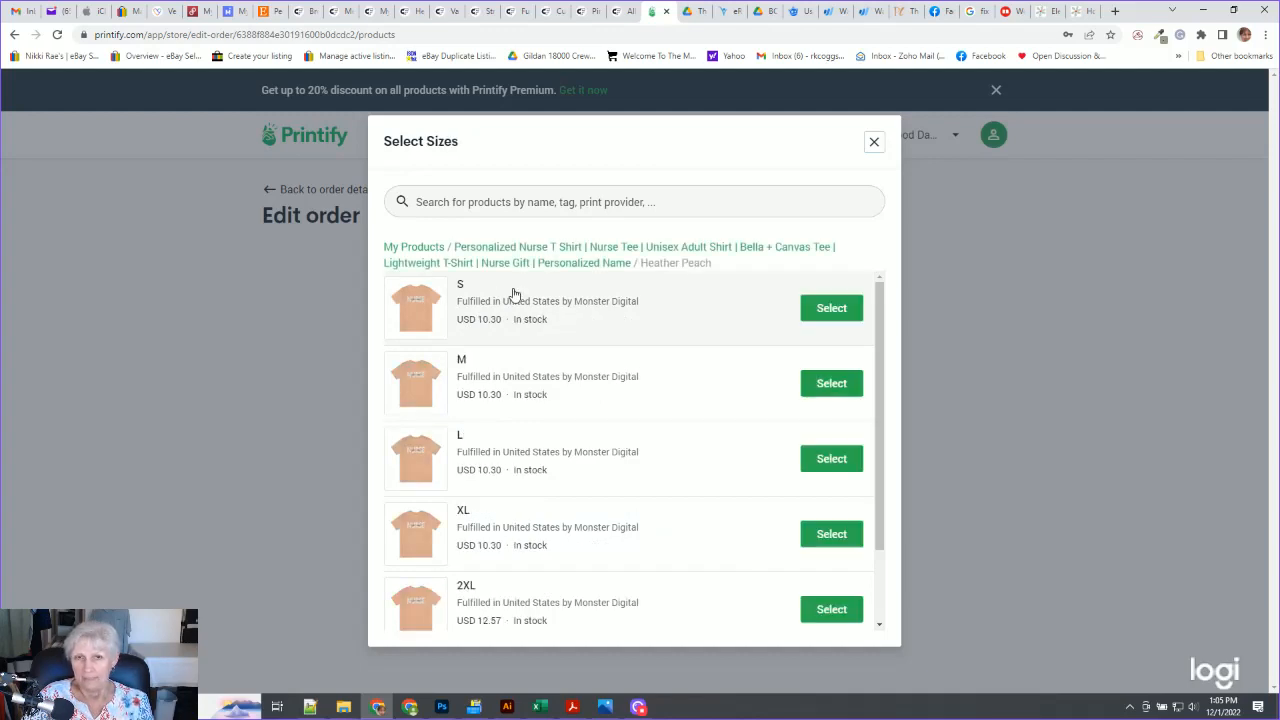
left_click(831, 308)
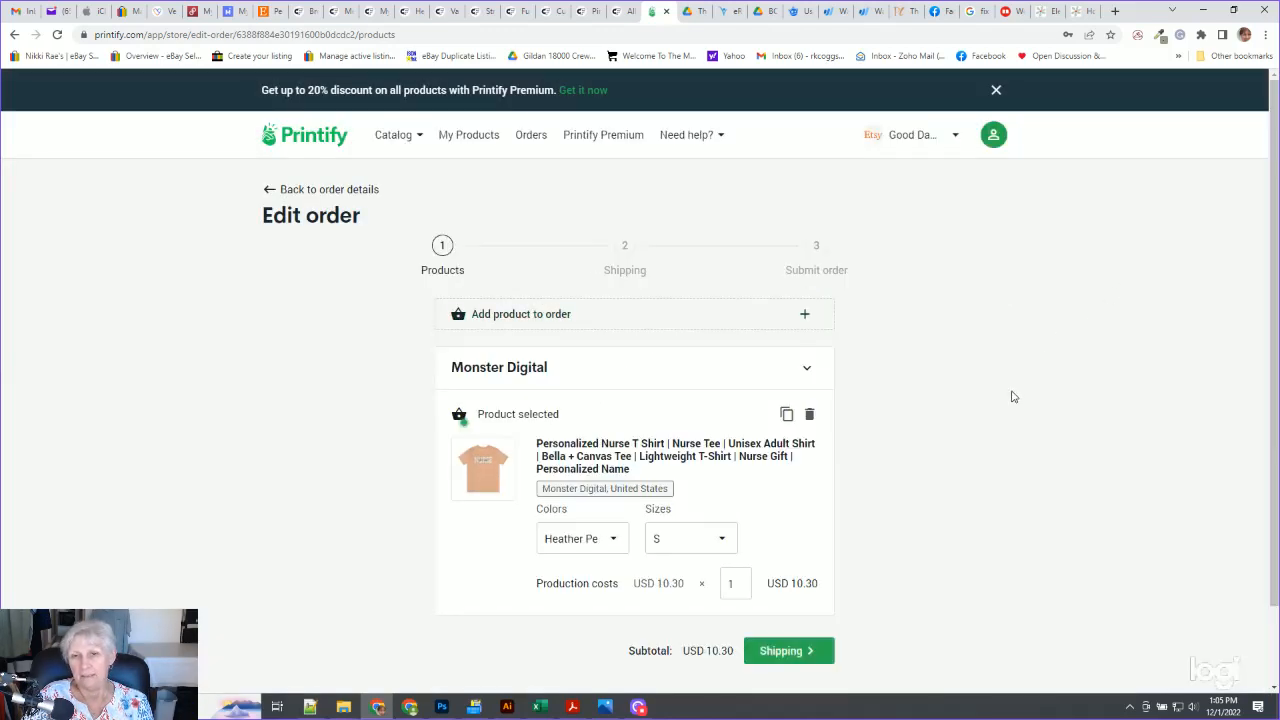
Change the order item's color to Athletic Heather and its size to M
left_click(557, 543)
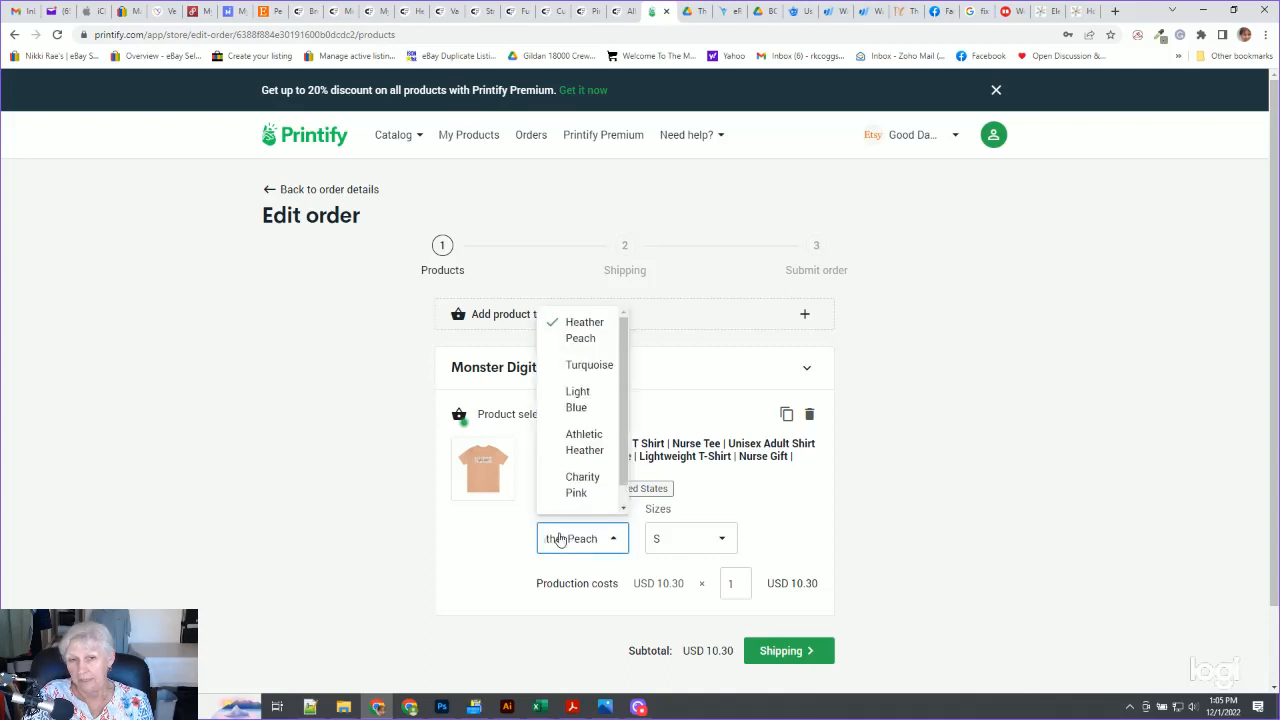
left_click(586, 440)
left_click(667, 541)
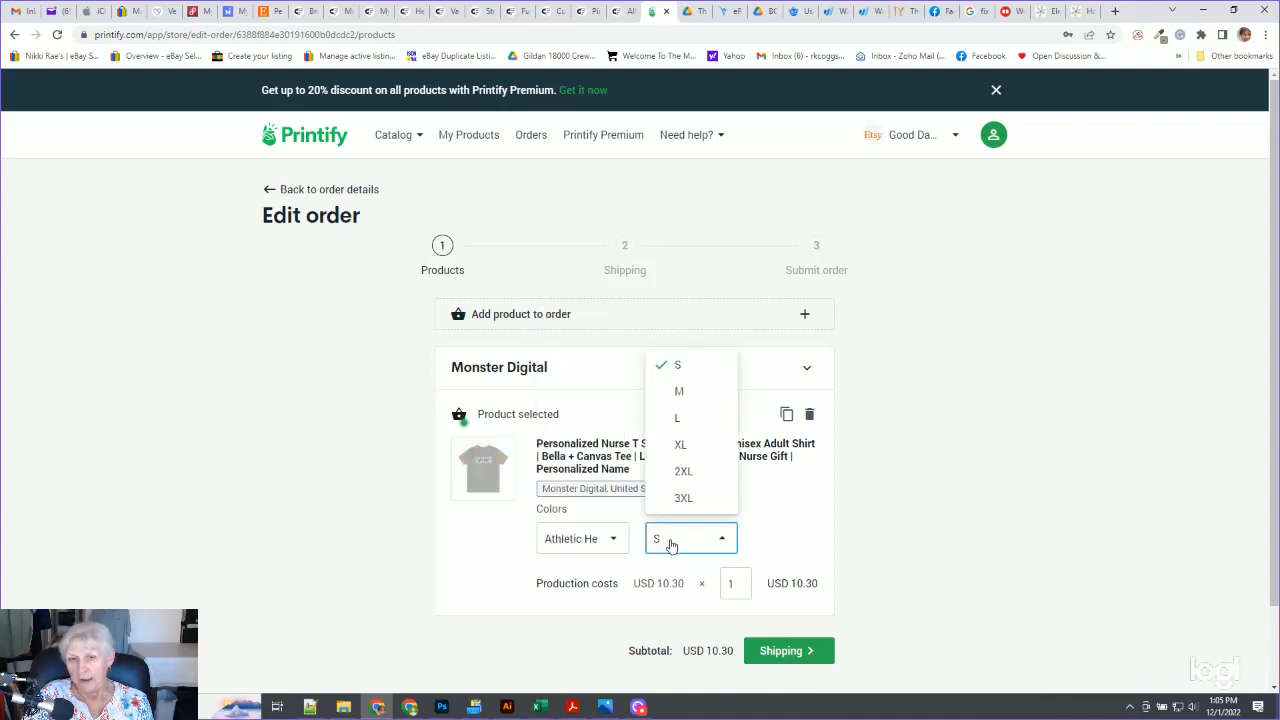
left_click(679, 394)
Advance the order to shipping, calculate shipping for the existing recipient address, and review the submit-order summary
scroll(997, 441, "down", 1)
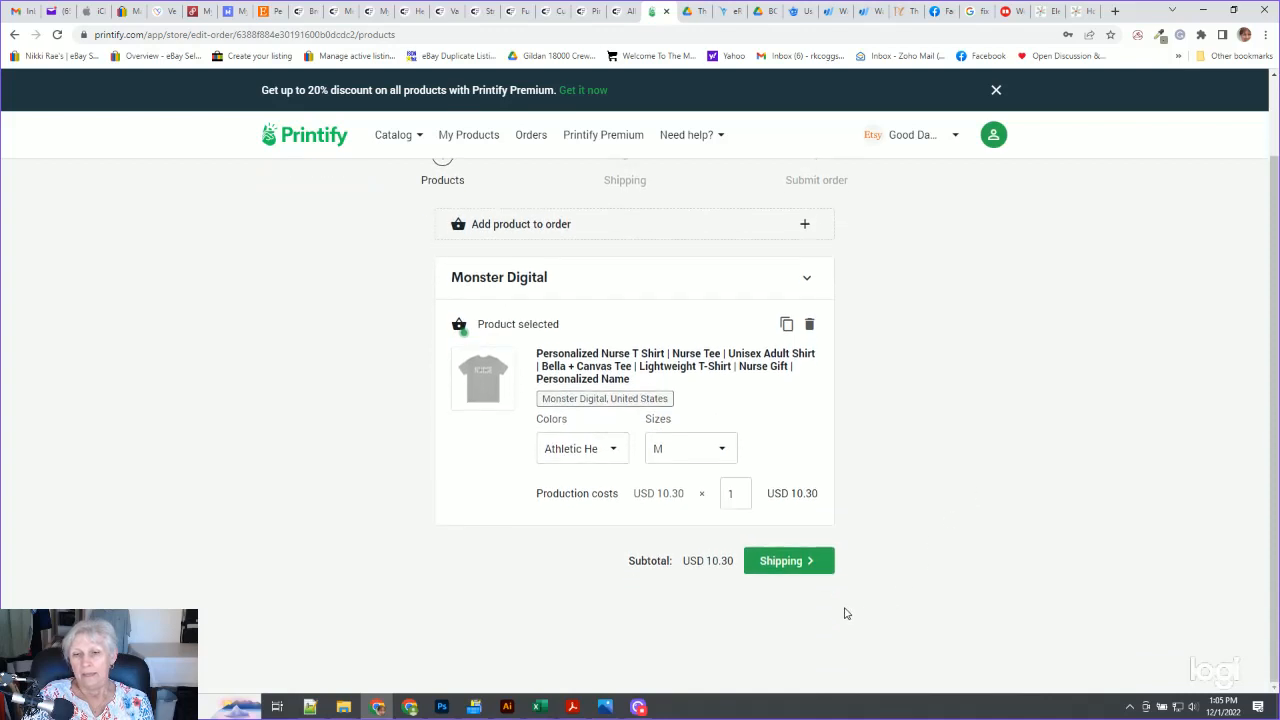
left_click(776, 566)
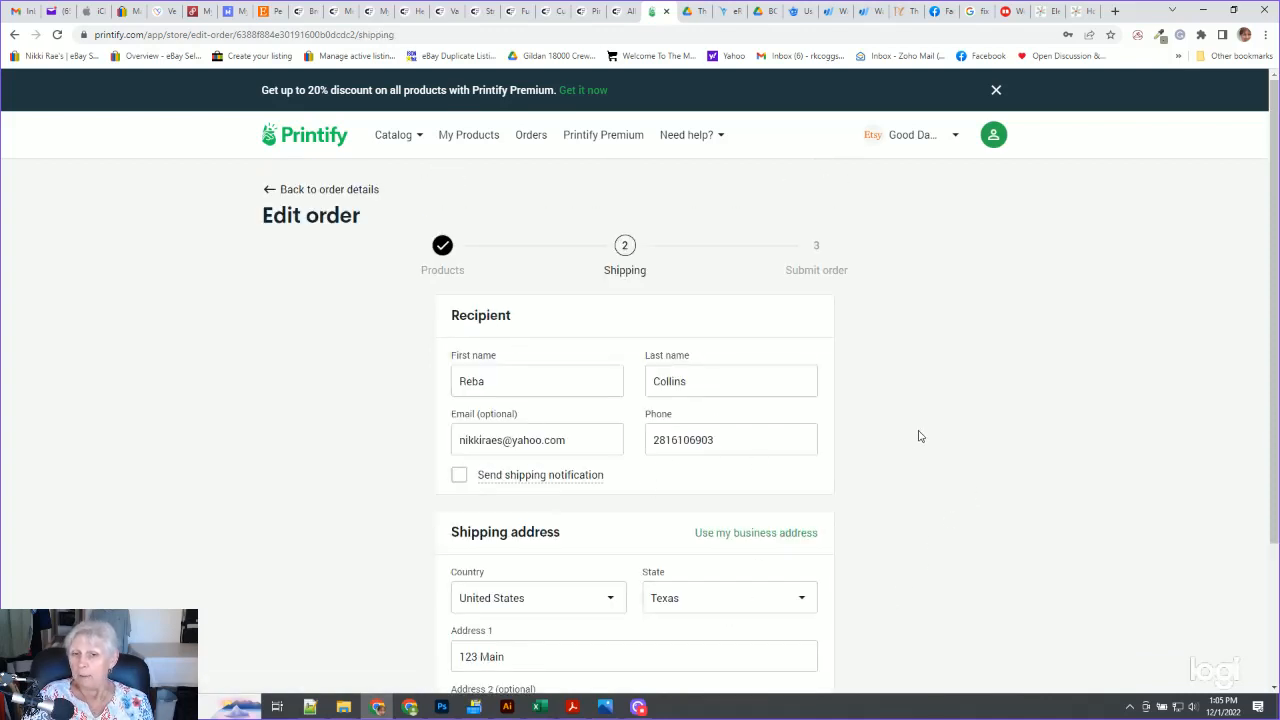
scroll(917, 436, "down", 2)
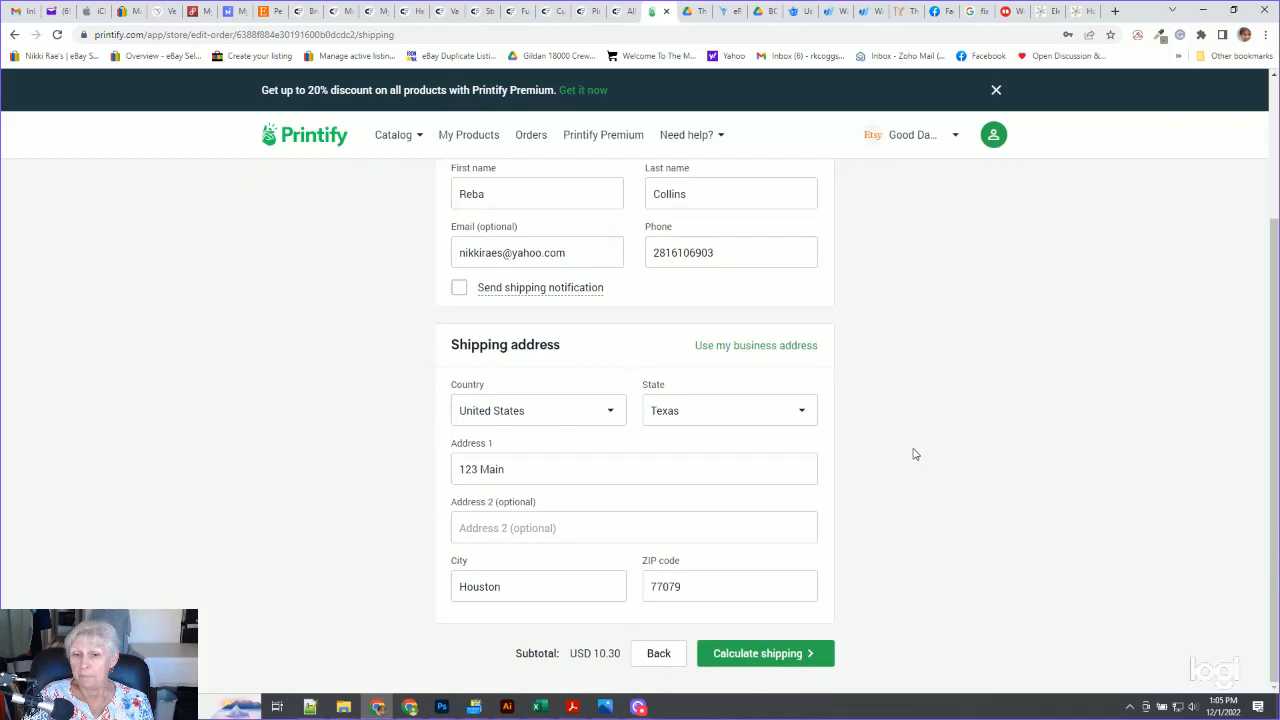
left_click(785, 658)
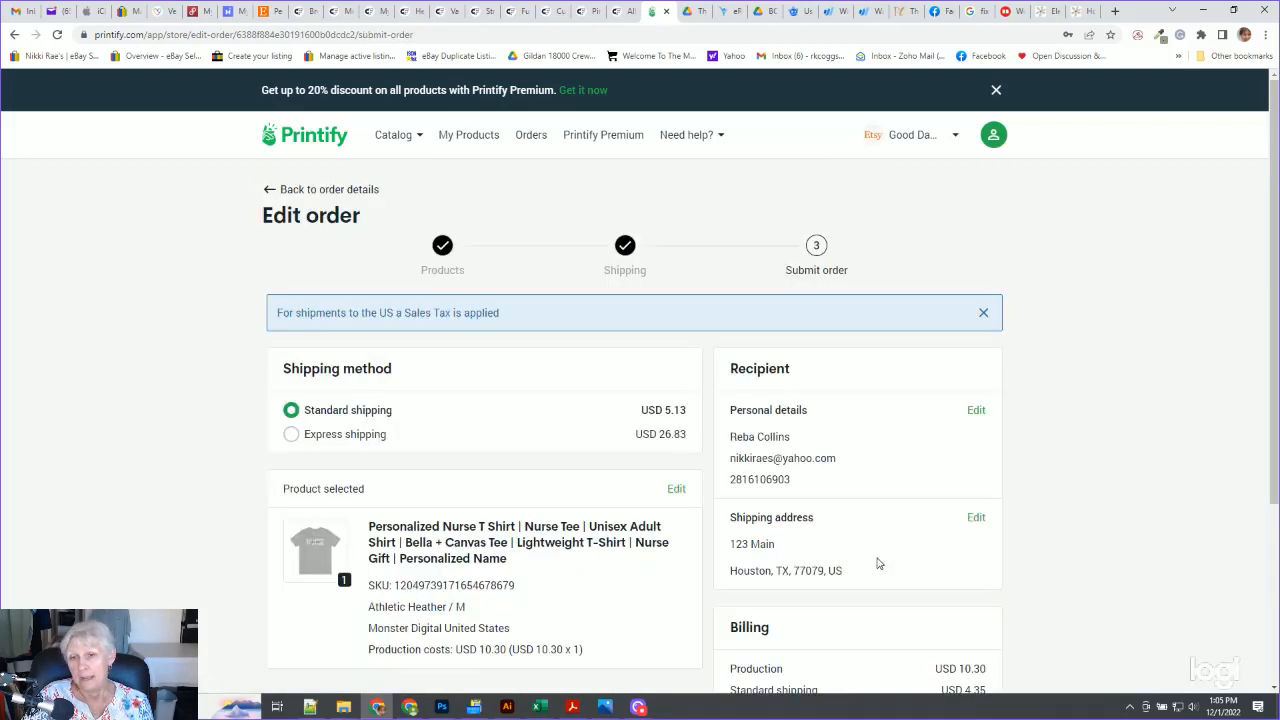
scroll(1080, 397, "down", 2)
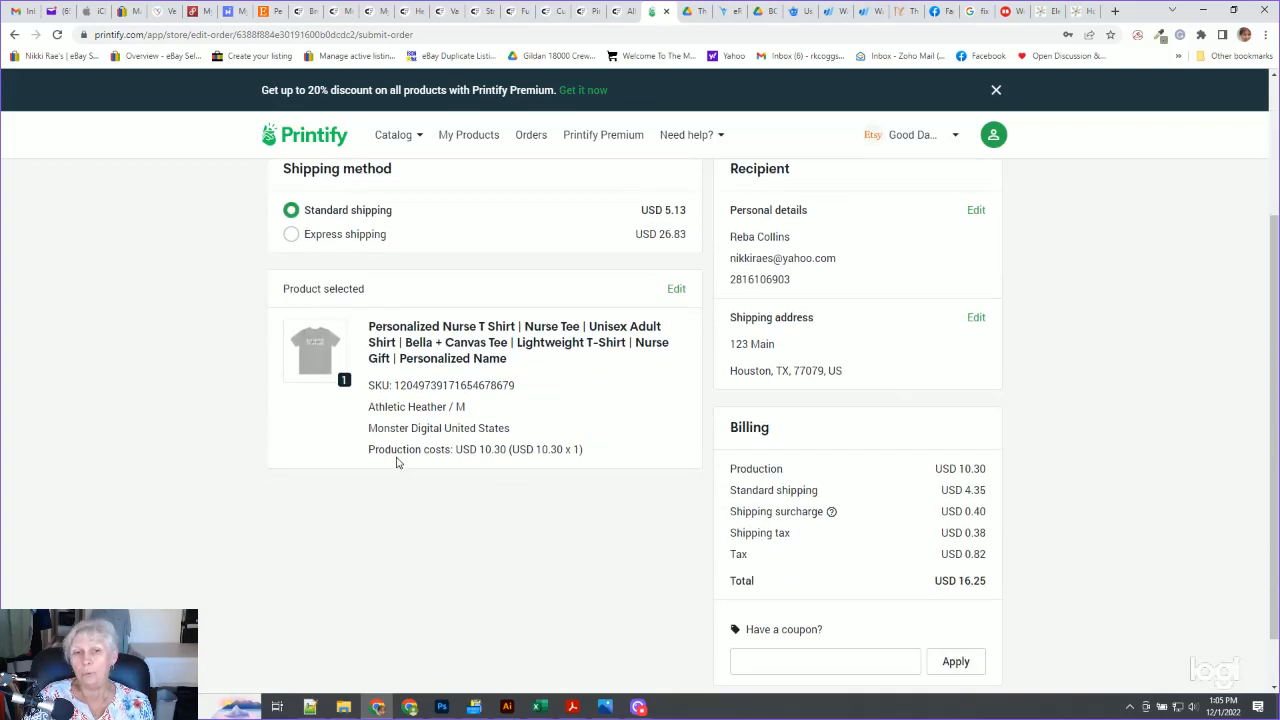
scroll(490, 540, "down", 1)
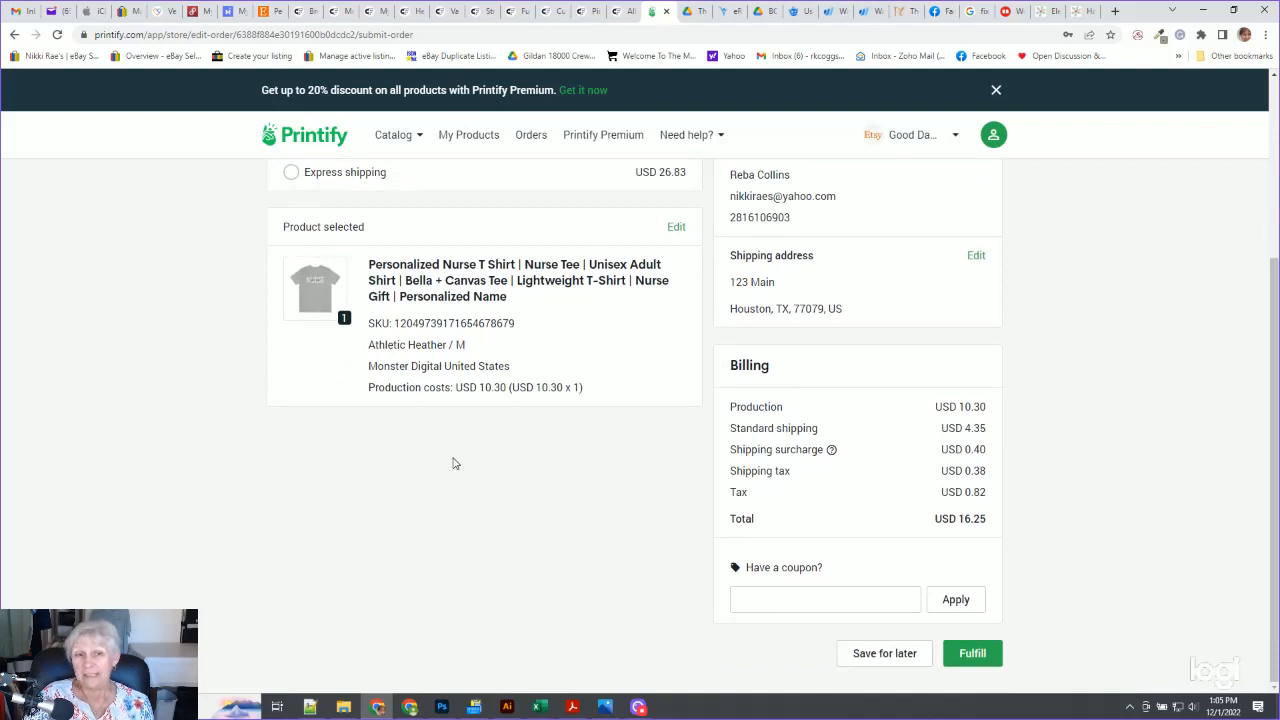
mouse_move(295, 286)
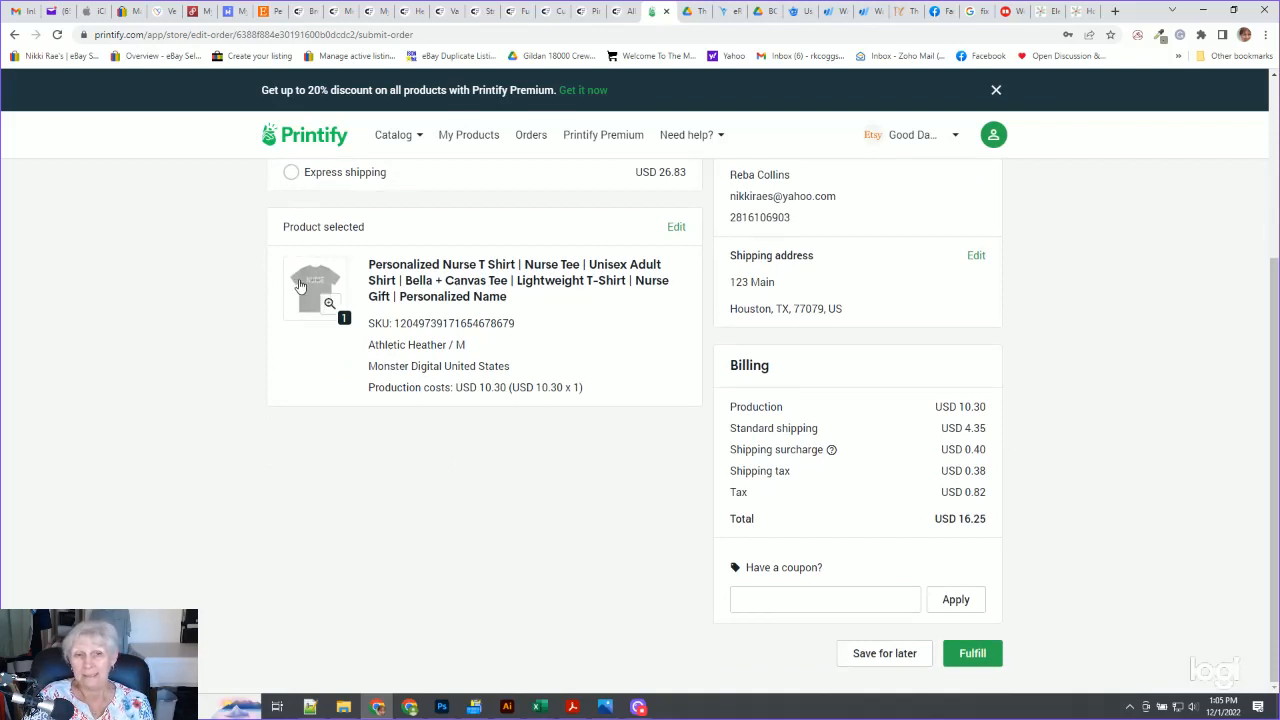